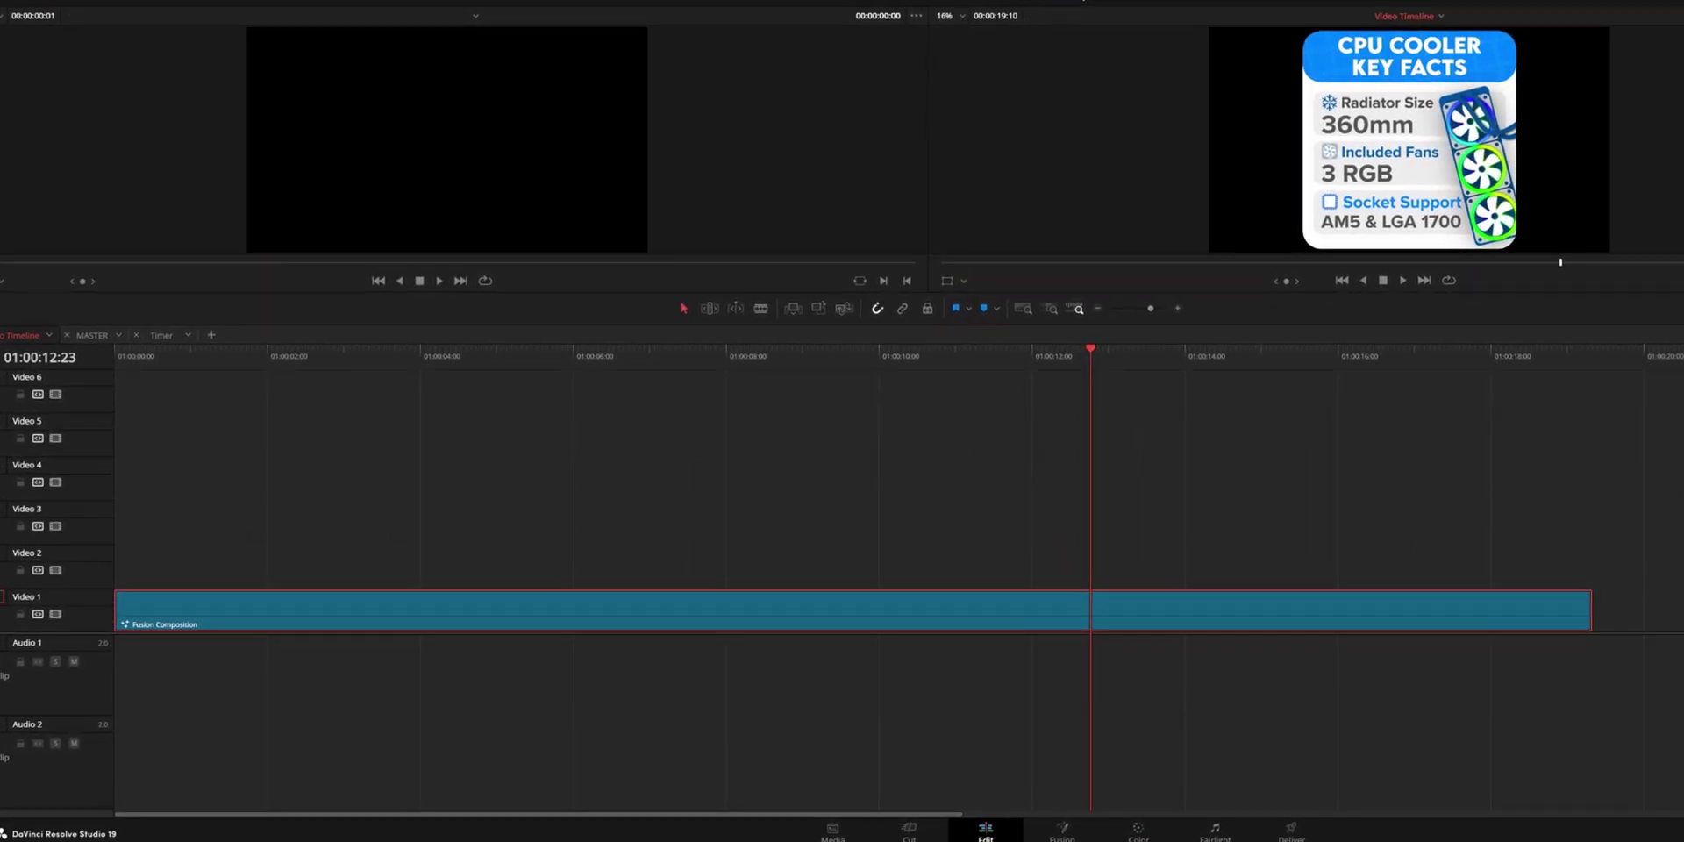
On the Fusion page, turn all of the graphic's composition nodes into a new macro
{"action": "left_click", "coordinate": [1063, 830]}
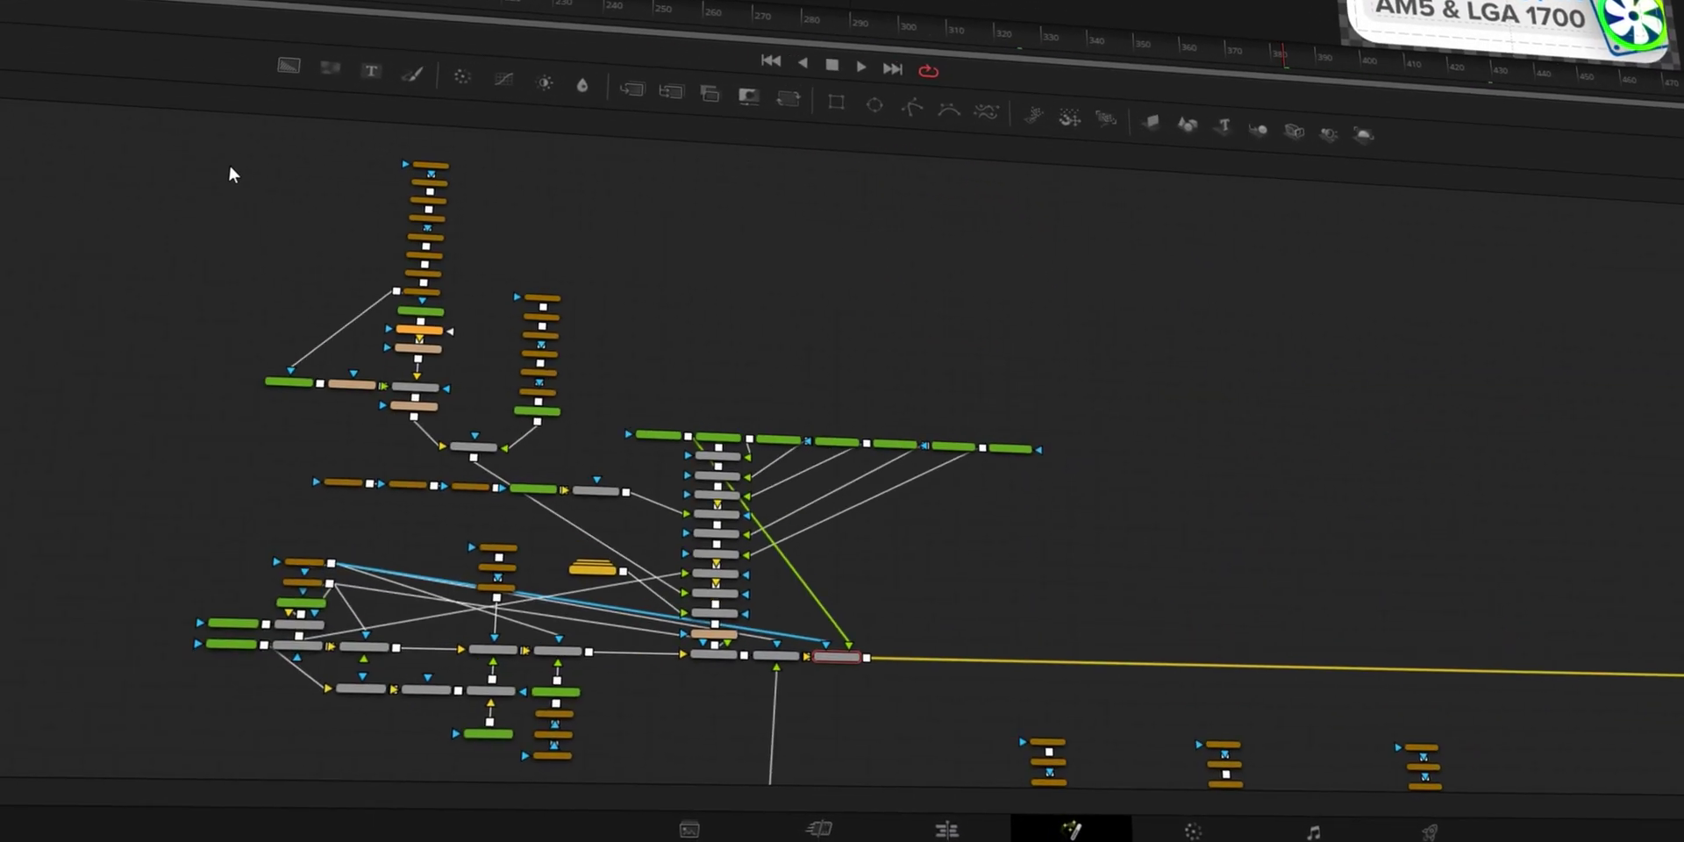
{"action": "scroll", "coordinate": [842, 438], "scroll_direction": "down", "scroll_amount": 10}
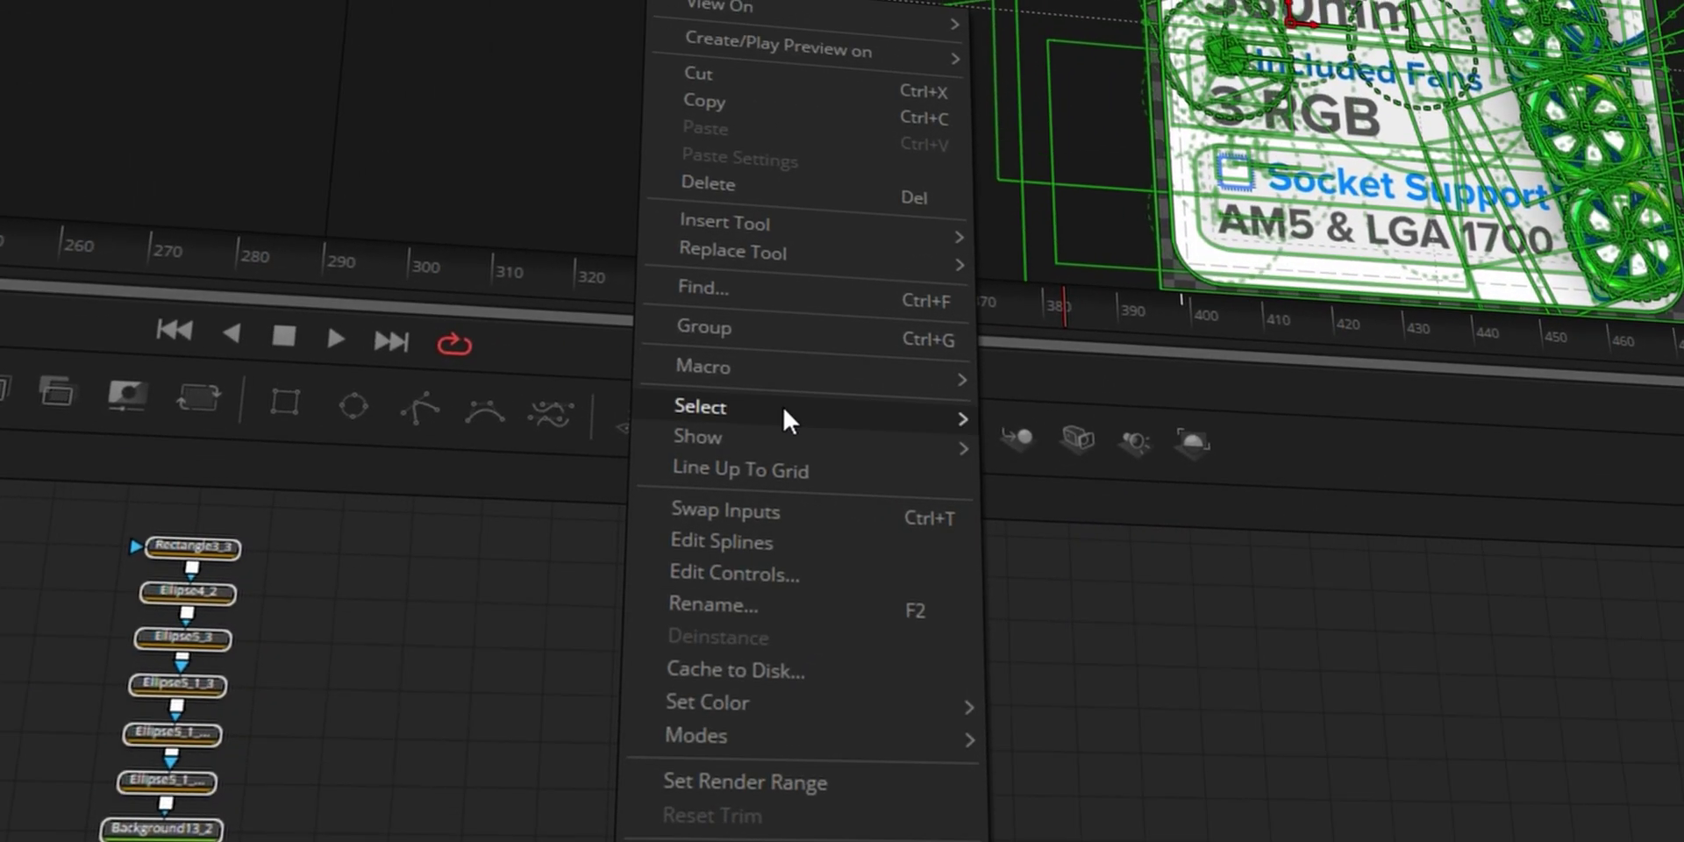
{"action": "mouse_move", "coordinate": [783, 379]}
{"action": "left_click", "coordinate": [1039, 379]}
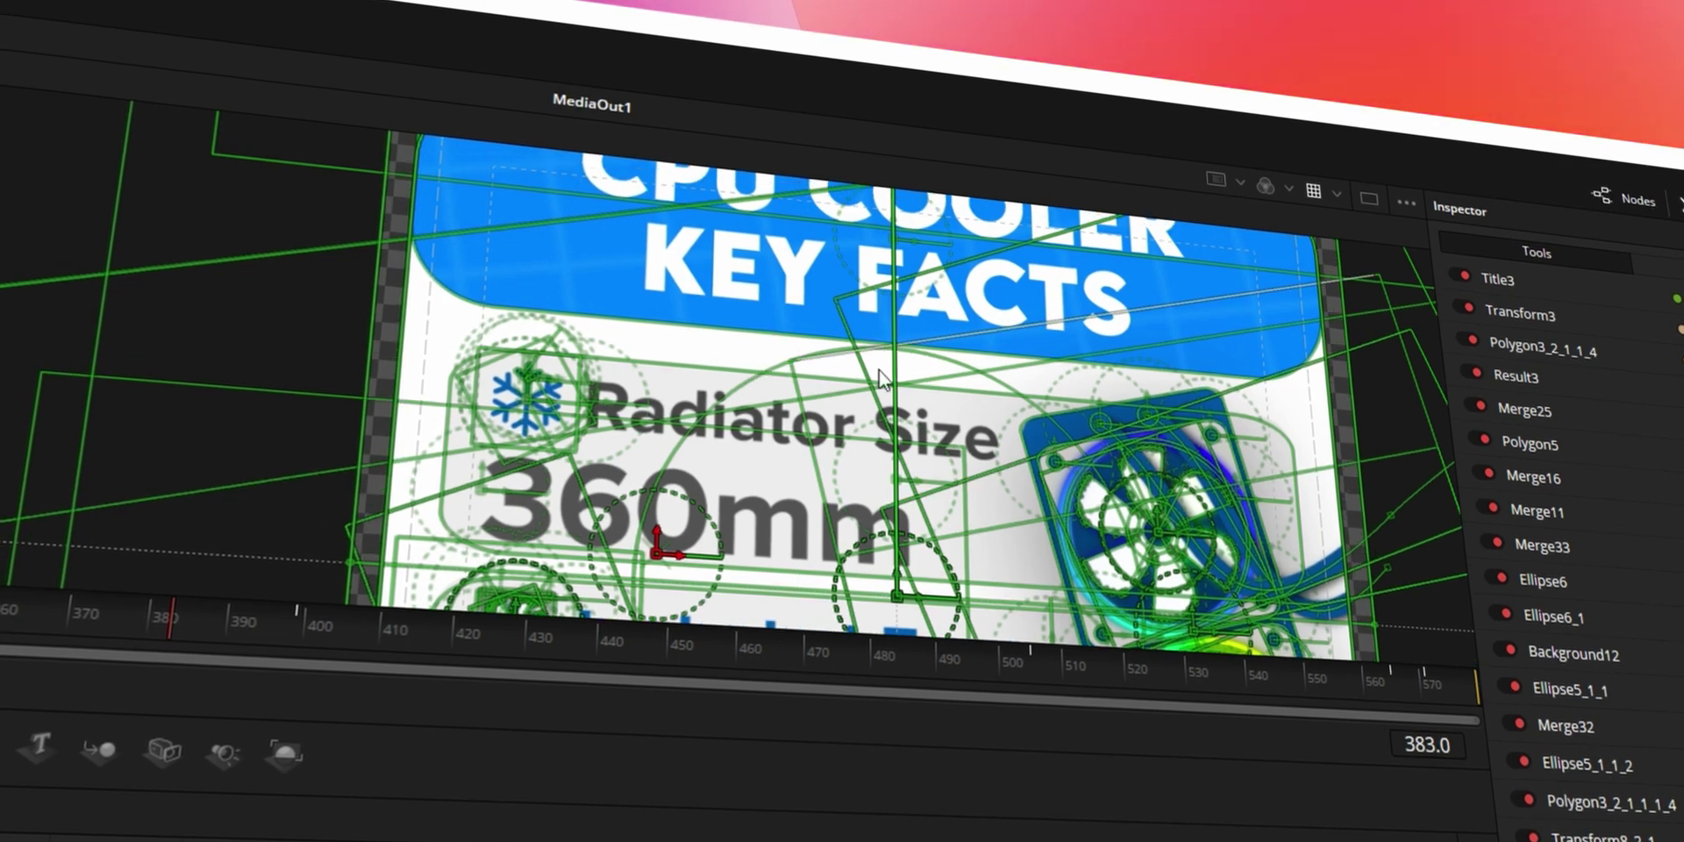
{"action": "scroll", "coordinate": [777, 527], "scroll_direction": "up", "scroll_amount": 3}
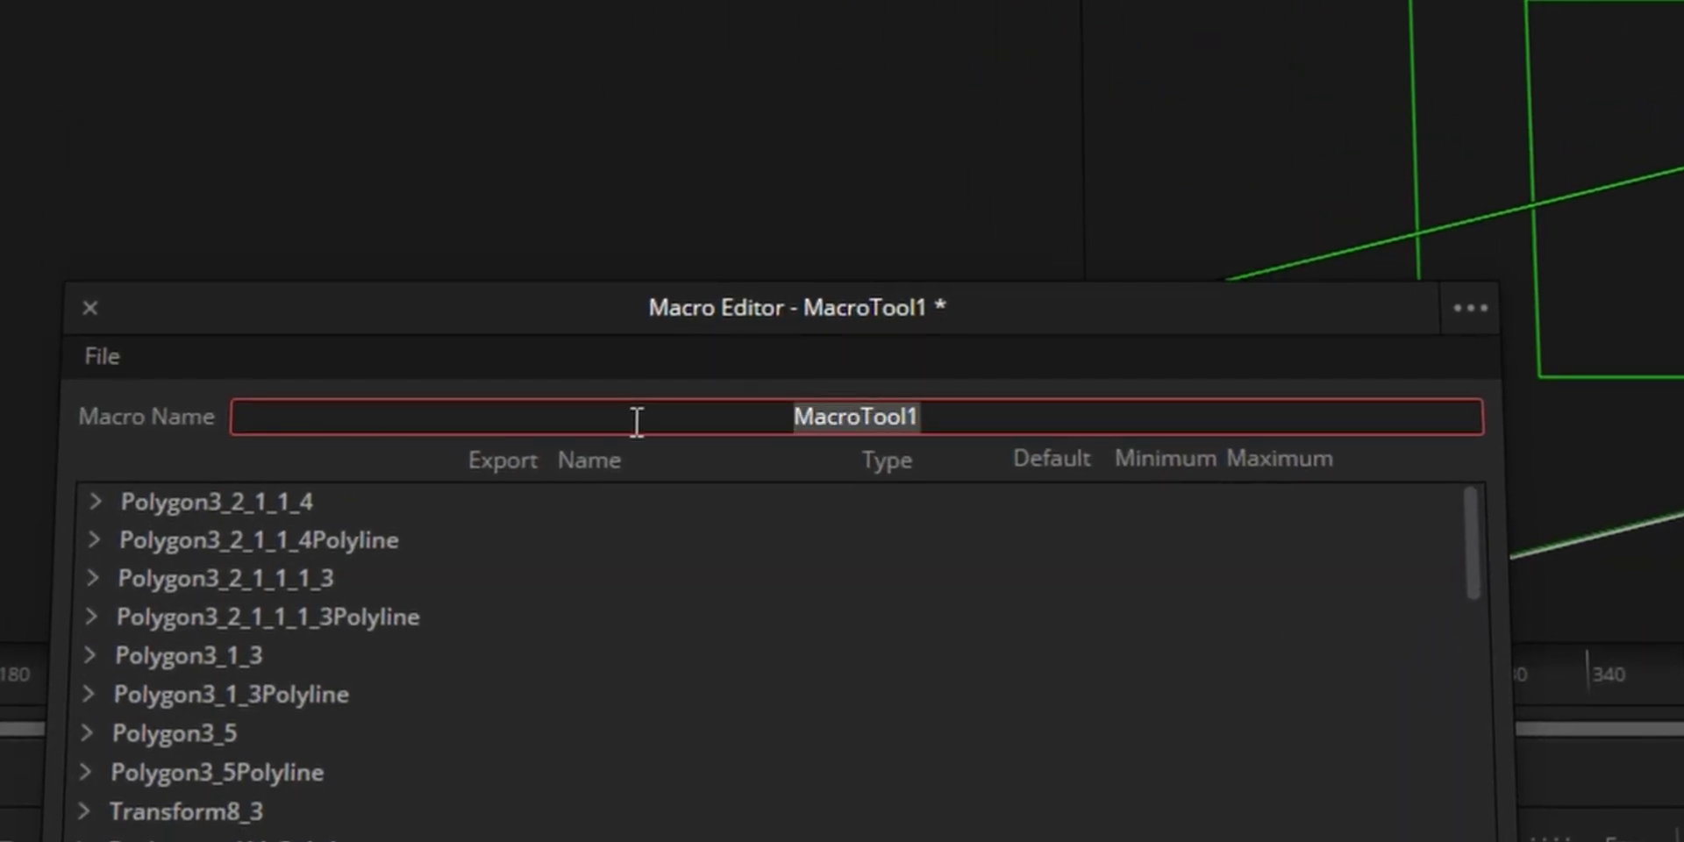
Rename the macro from MacroTool1 to 'CPU Cooler Key Facts Graphic V1.0'
{"action": "type", "text": "CPU Cooler Key"}
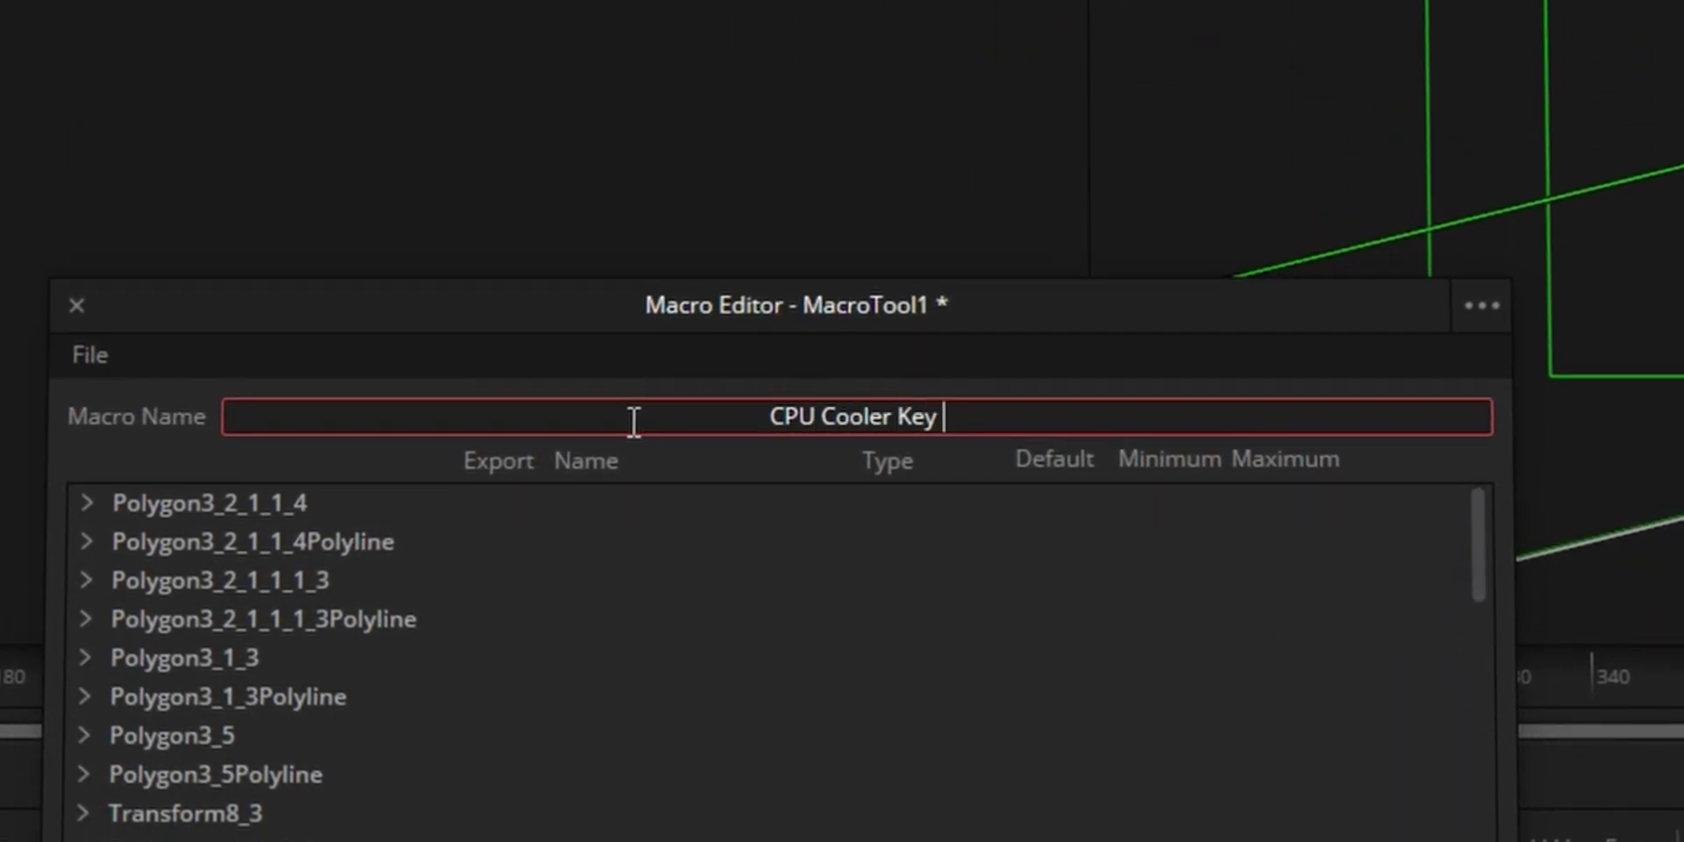
{"action": "type", "text": " Facts Graphic"}
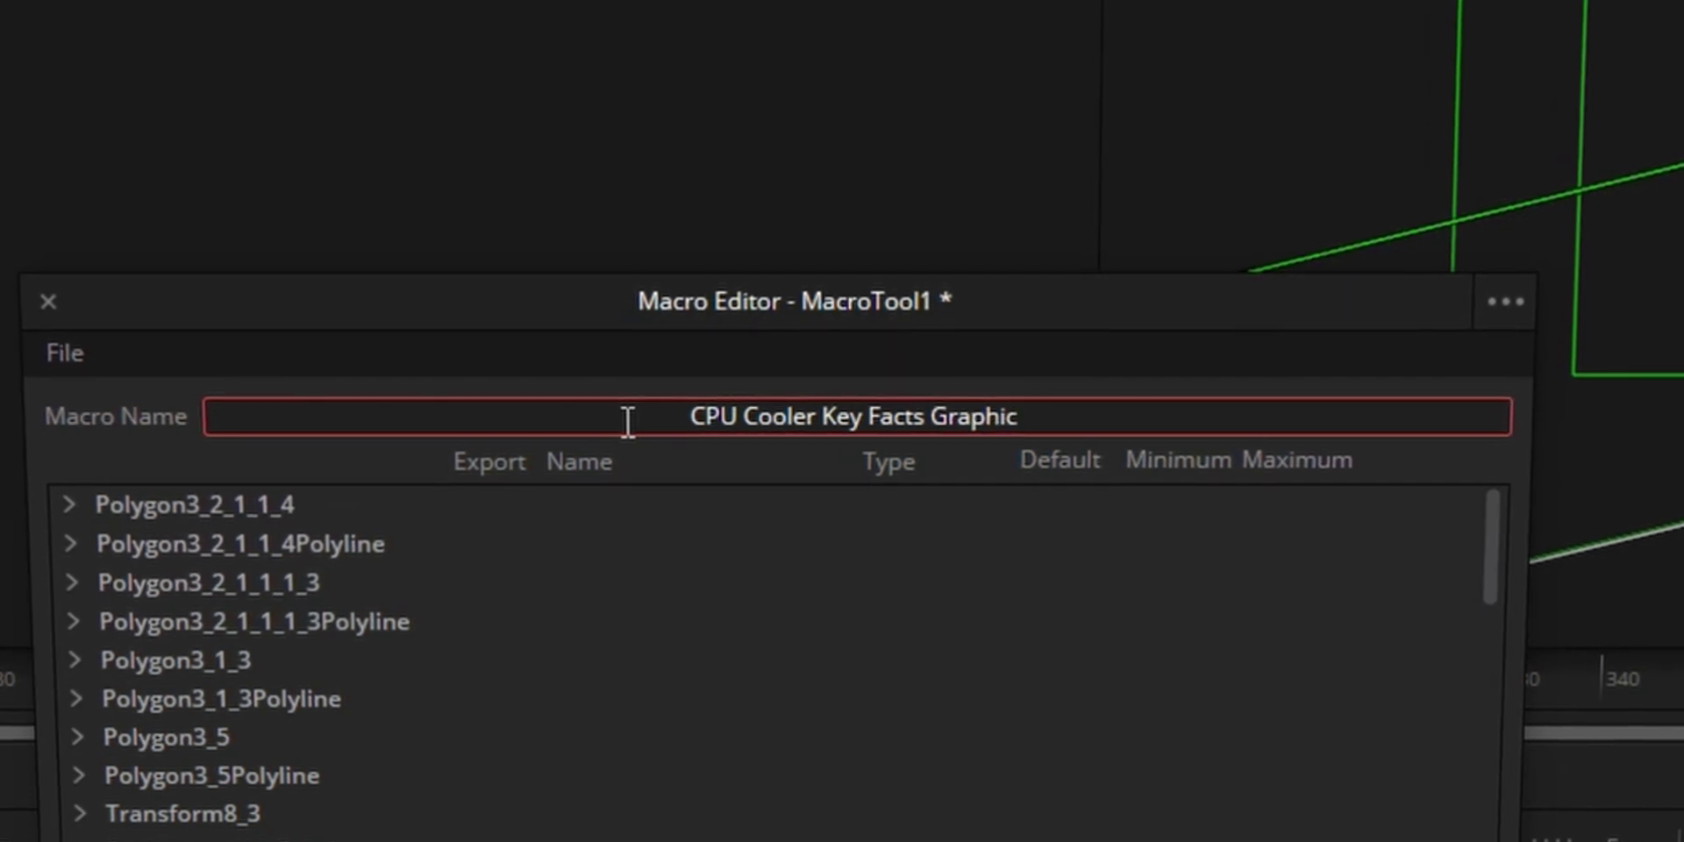
{"action": "type", "text": " V1.0"}
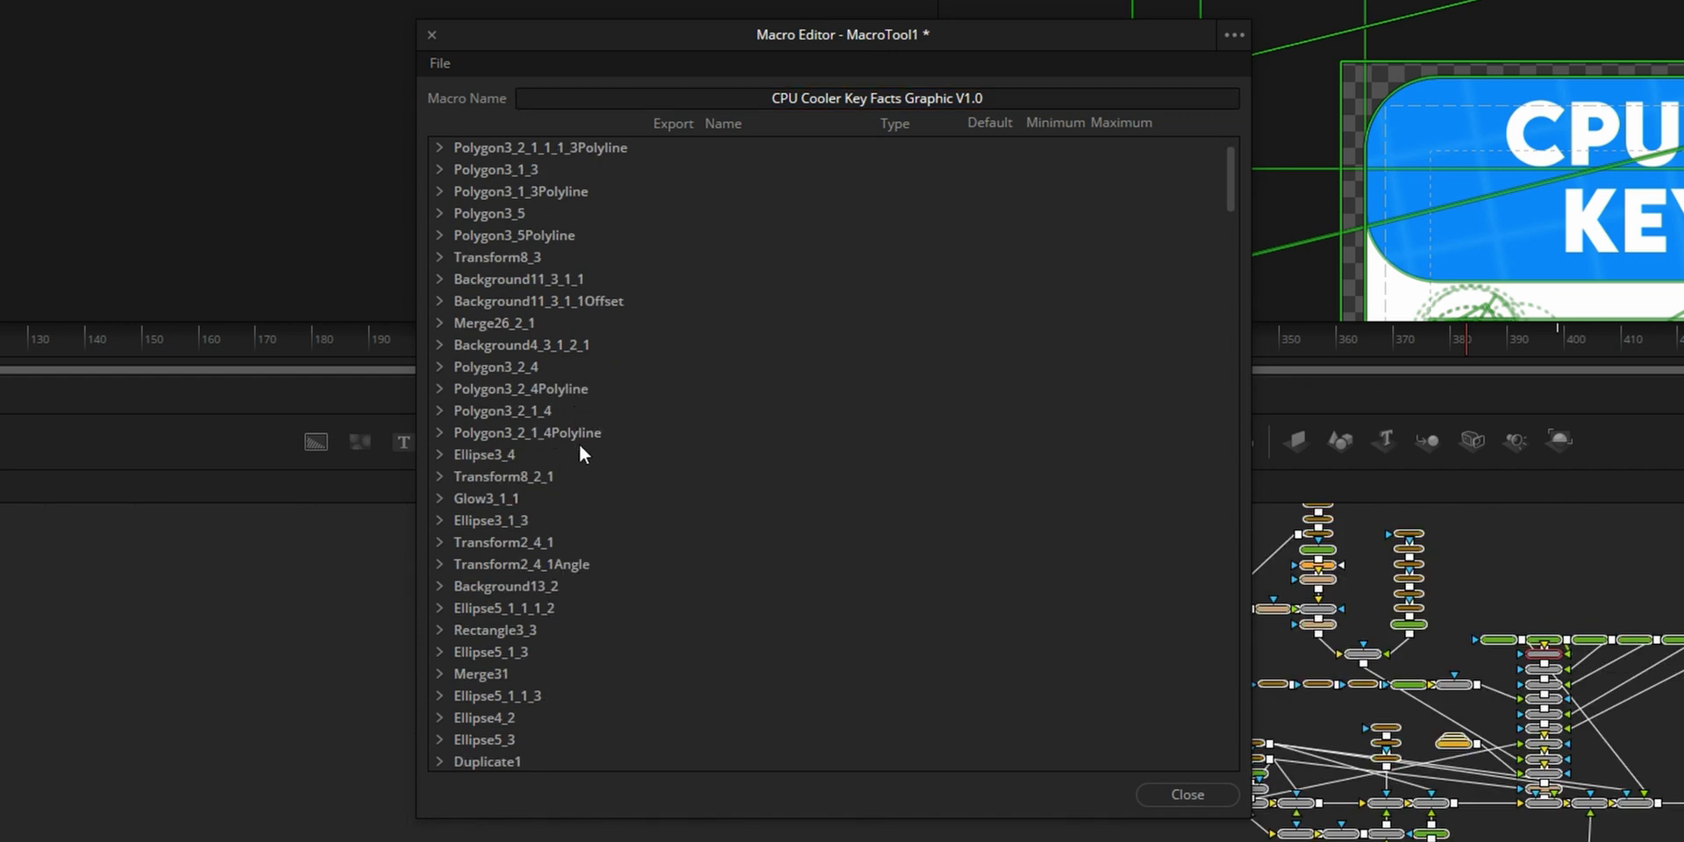
Expand the Title node in the Macro Editor and collapse its Image, Text, Layout, Transform and Shading groups
{"action": "scroll", "coordinate": [564, 454], "scroll_direction": "down", "scroll_amount": 2}
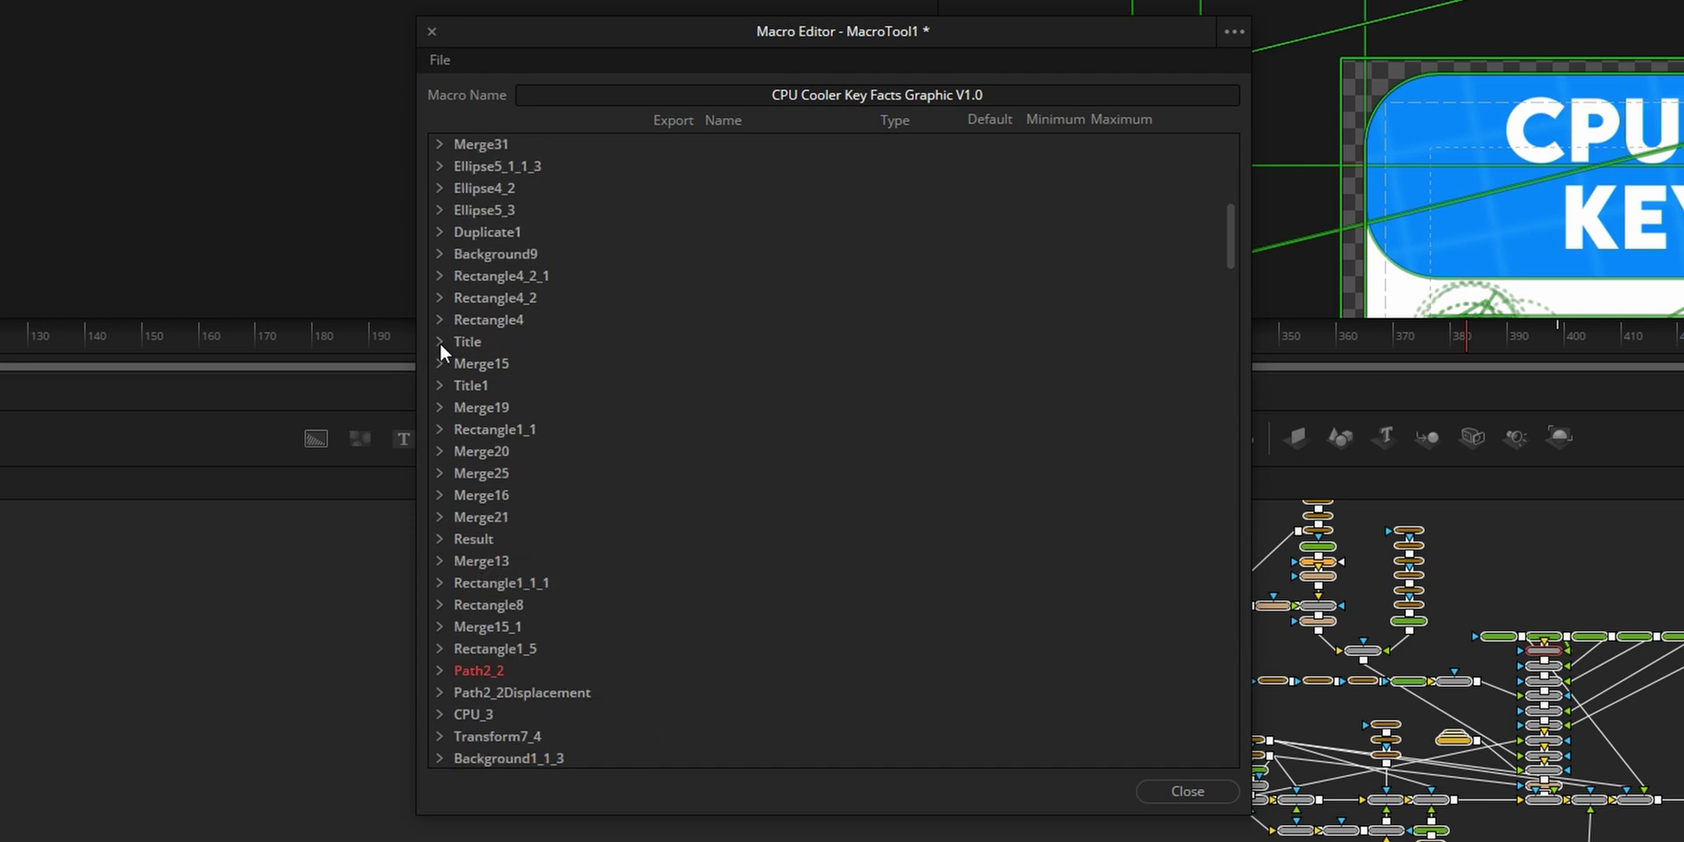
{"action": "left_click", "coordinate": [440, 341]}
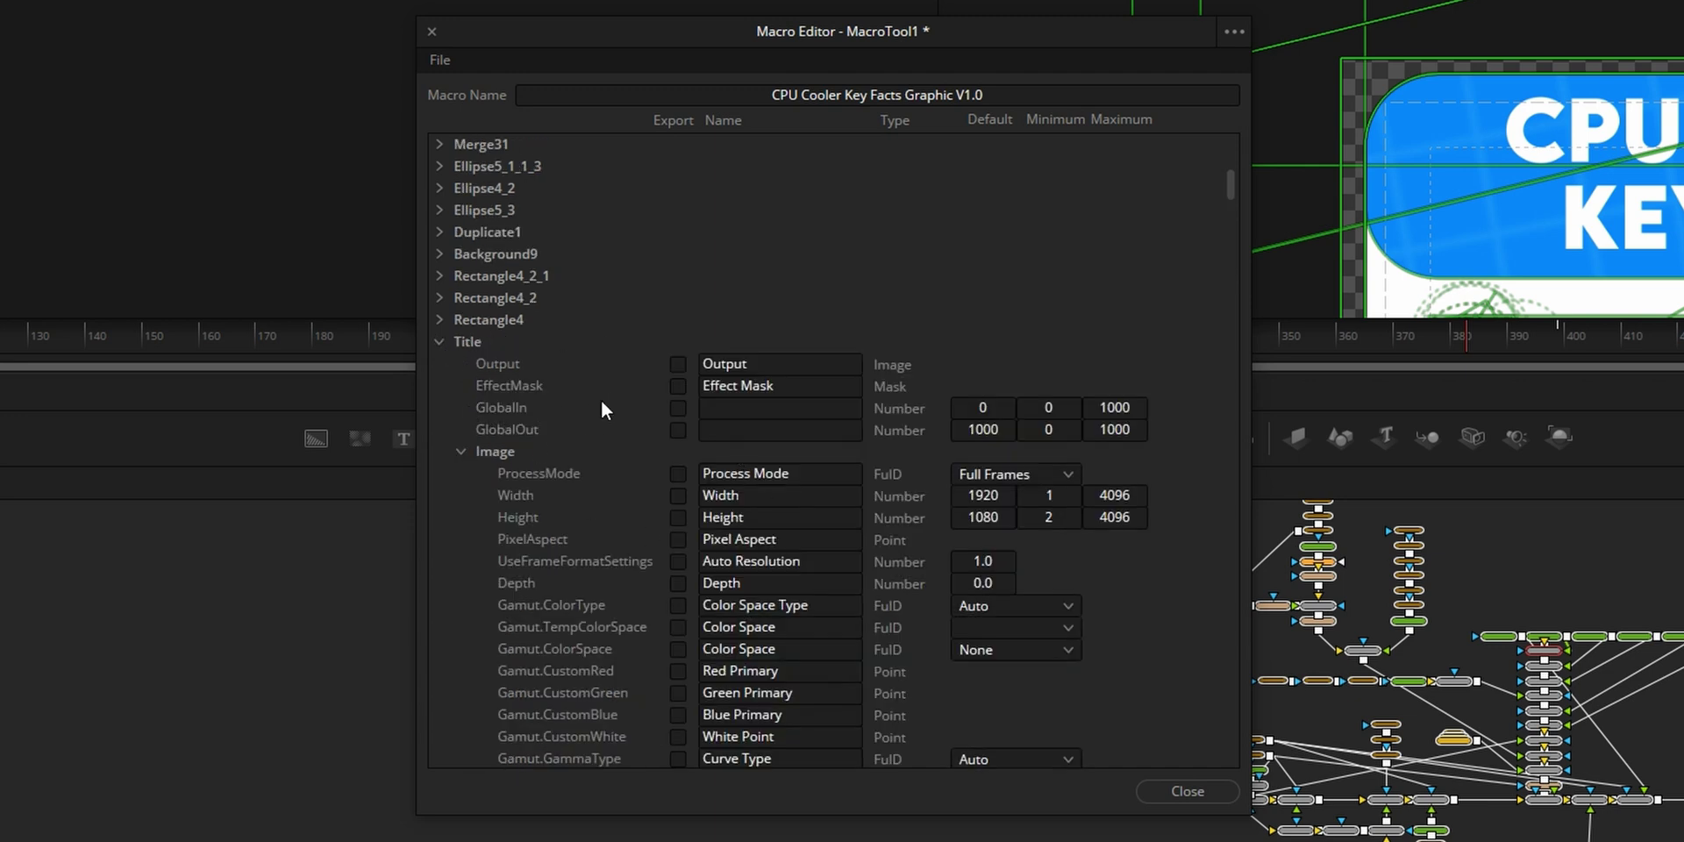
{"action": "scroll", "coordinate": [641, 428], "scroll_direction": "down", "scroll_amount": 2}
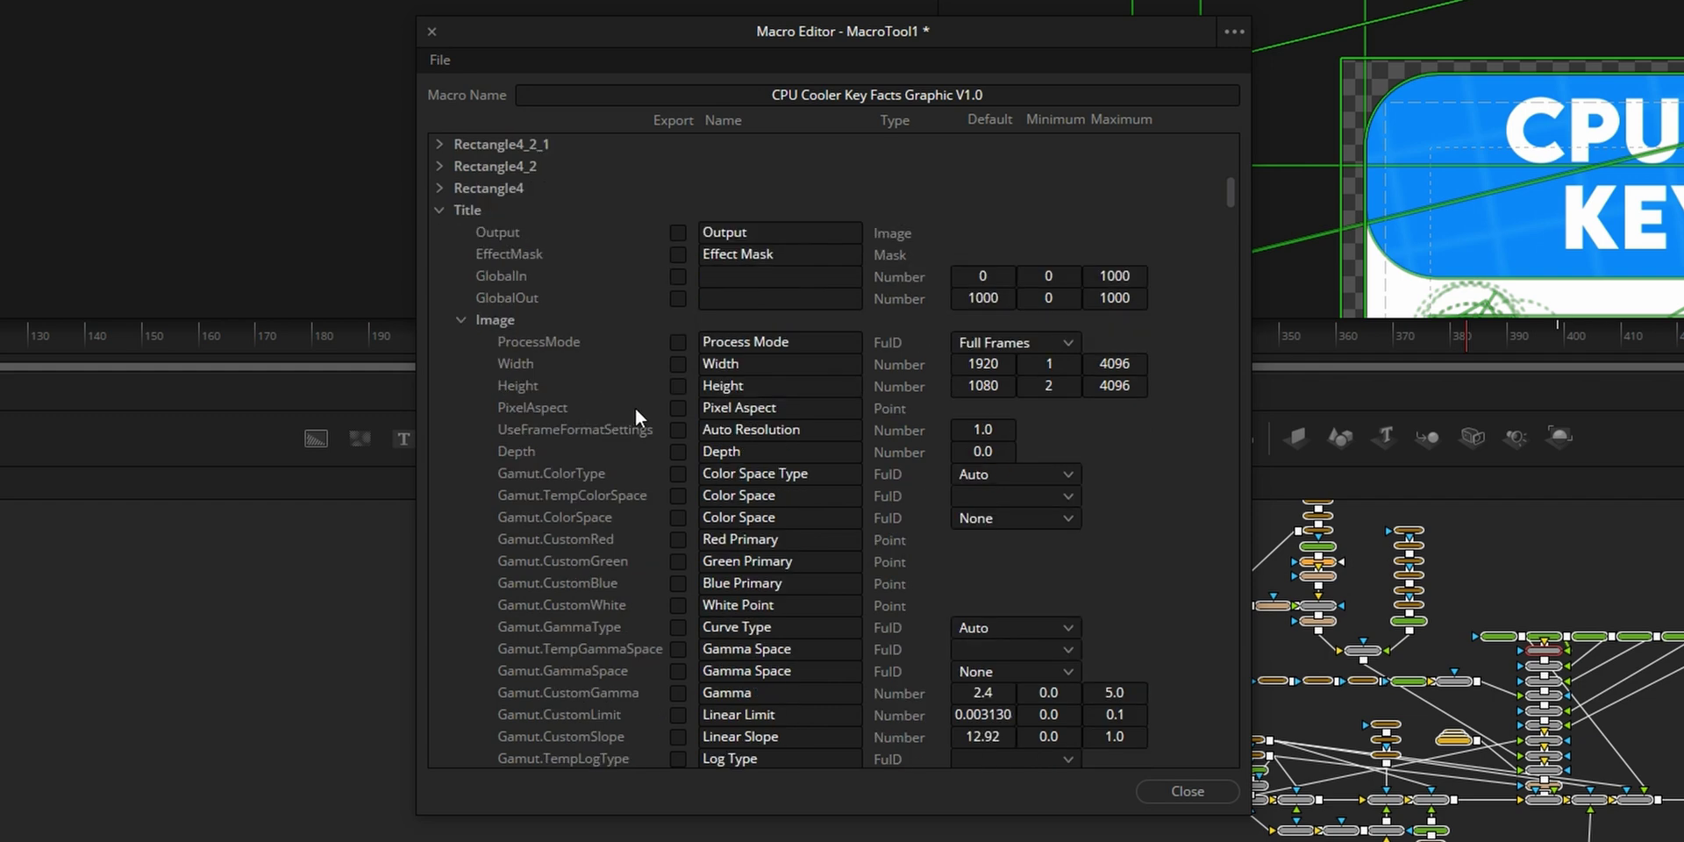
{"action": "left_click", "coordinate": [460, 319]}
{"action": "left_click", "coordinate": [460, 341]}
{"action": "left_click", "coordinate": [460, 363]}
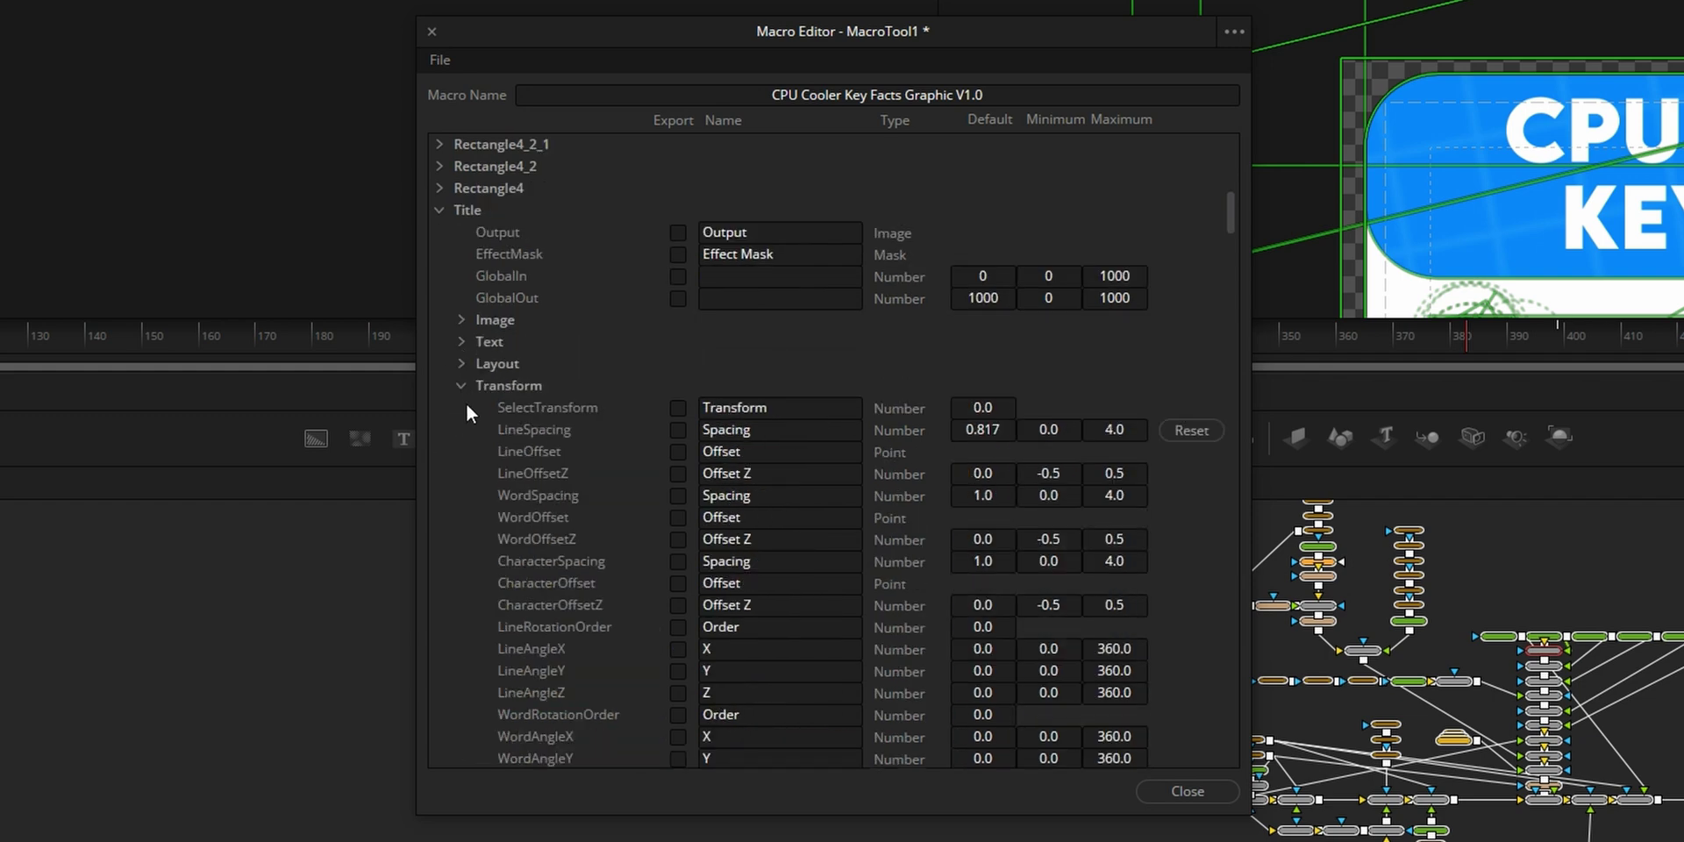
{"action": "left_click", "coordinate": [462, 386]}
{"action": "left_click", "coordinate": [461, 407]}
{"action": "left_click", "coordinate": [461, 320]}
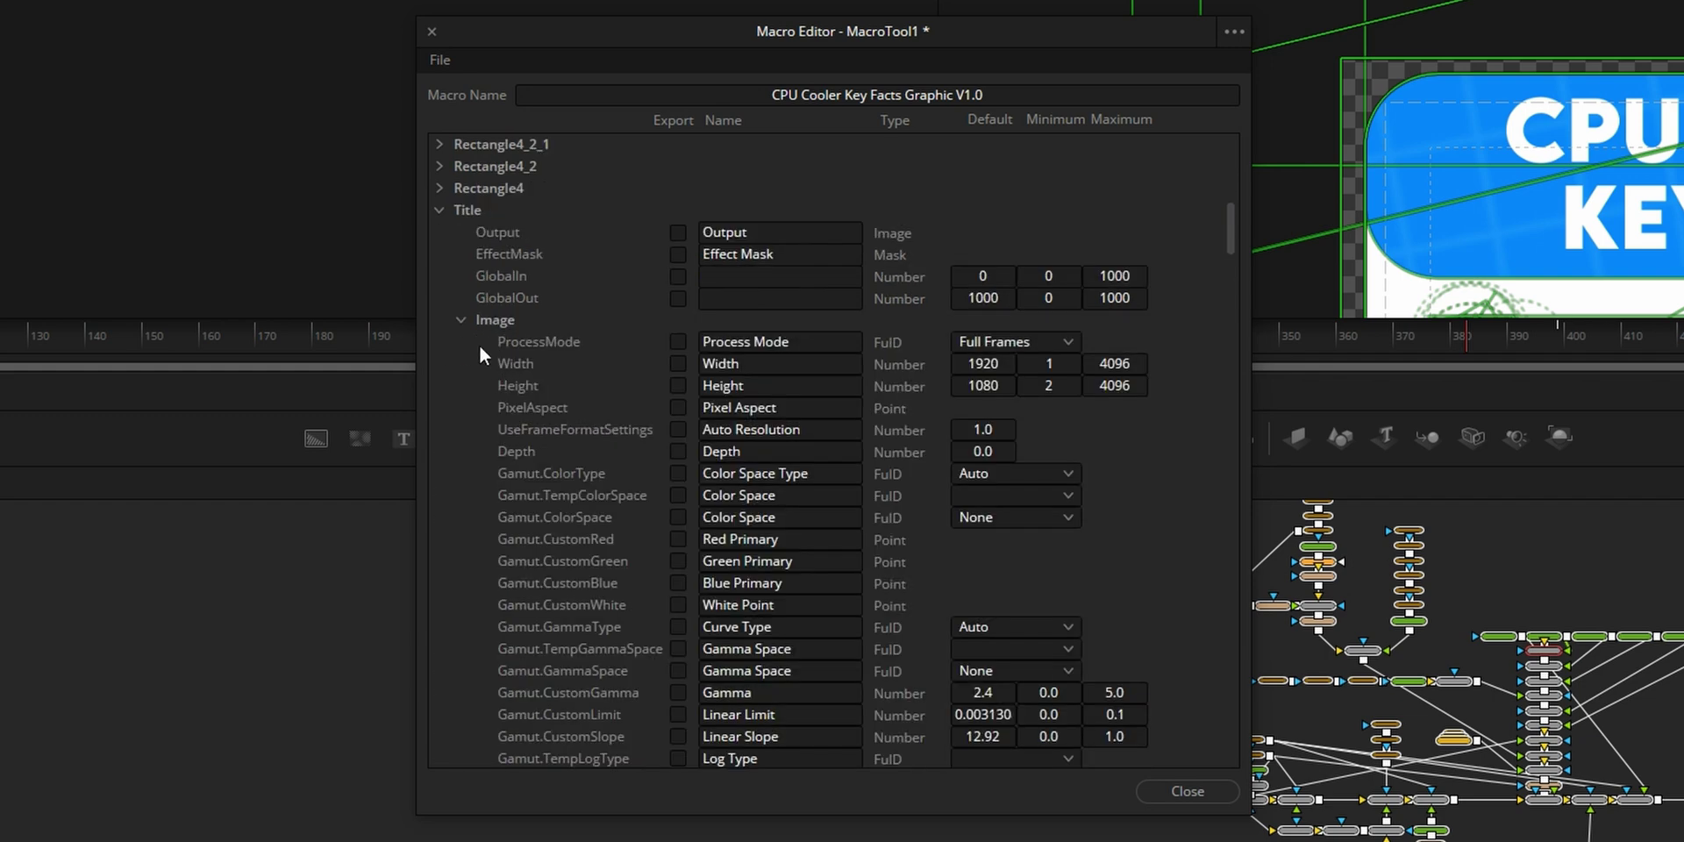
{"action": "left_click", "coordinate": [461, 320]}
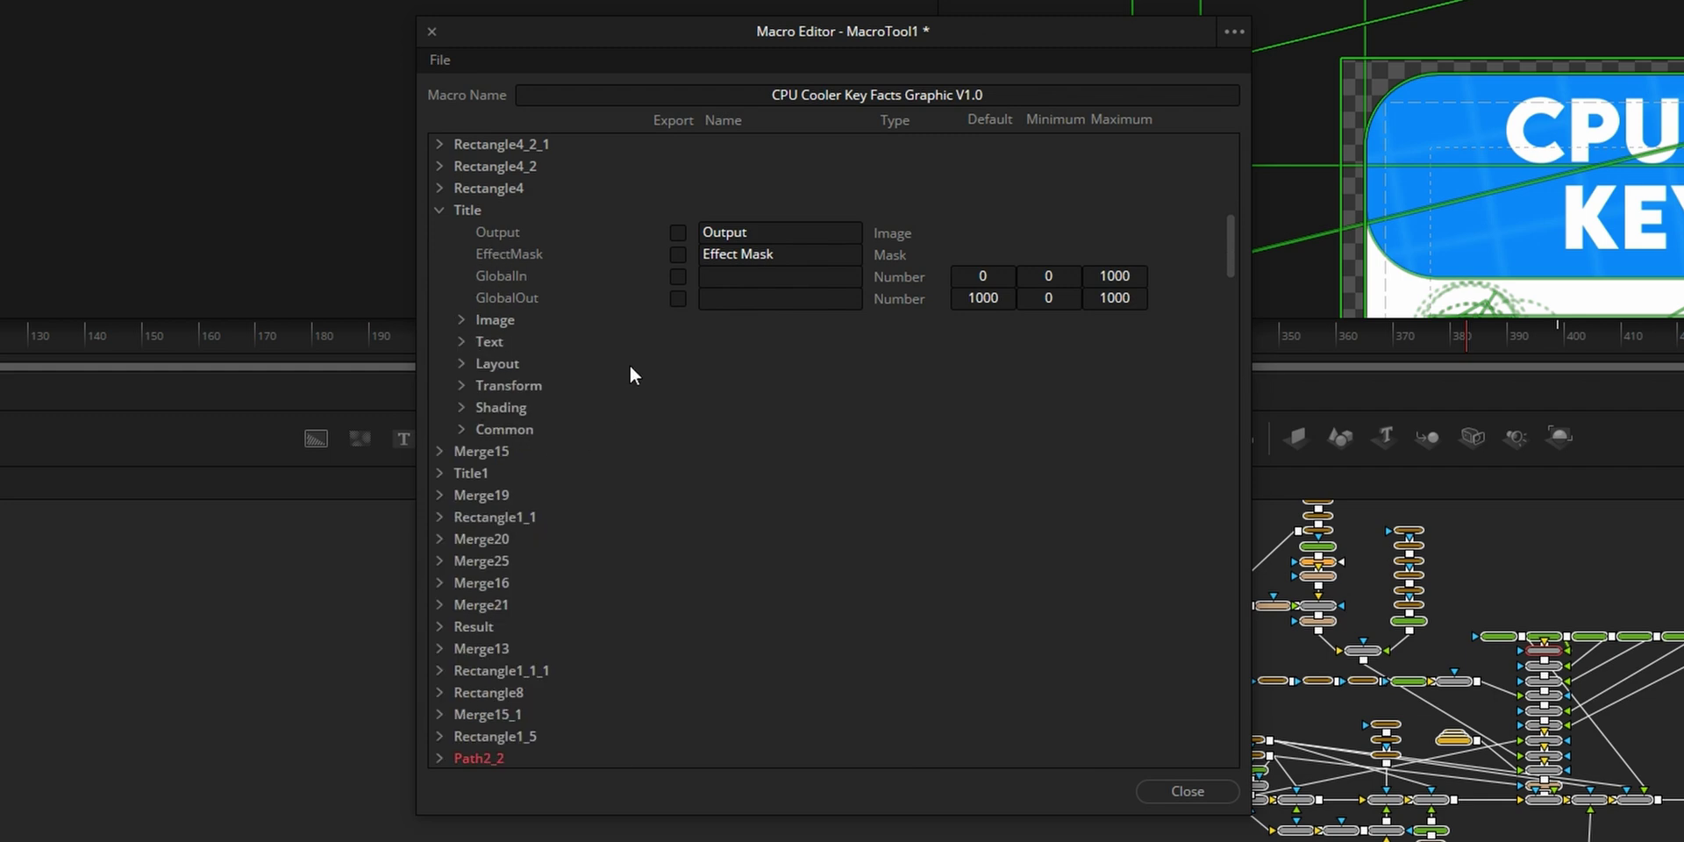
Collapse the Title node, expand Rectangle4_2, then expand the Title node's Text parameters
{"action": "left_click", "coordinate": [440, 209]}
{"action": "left_click", "coordinate": [439, 167]}
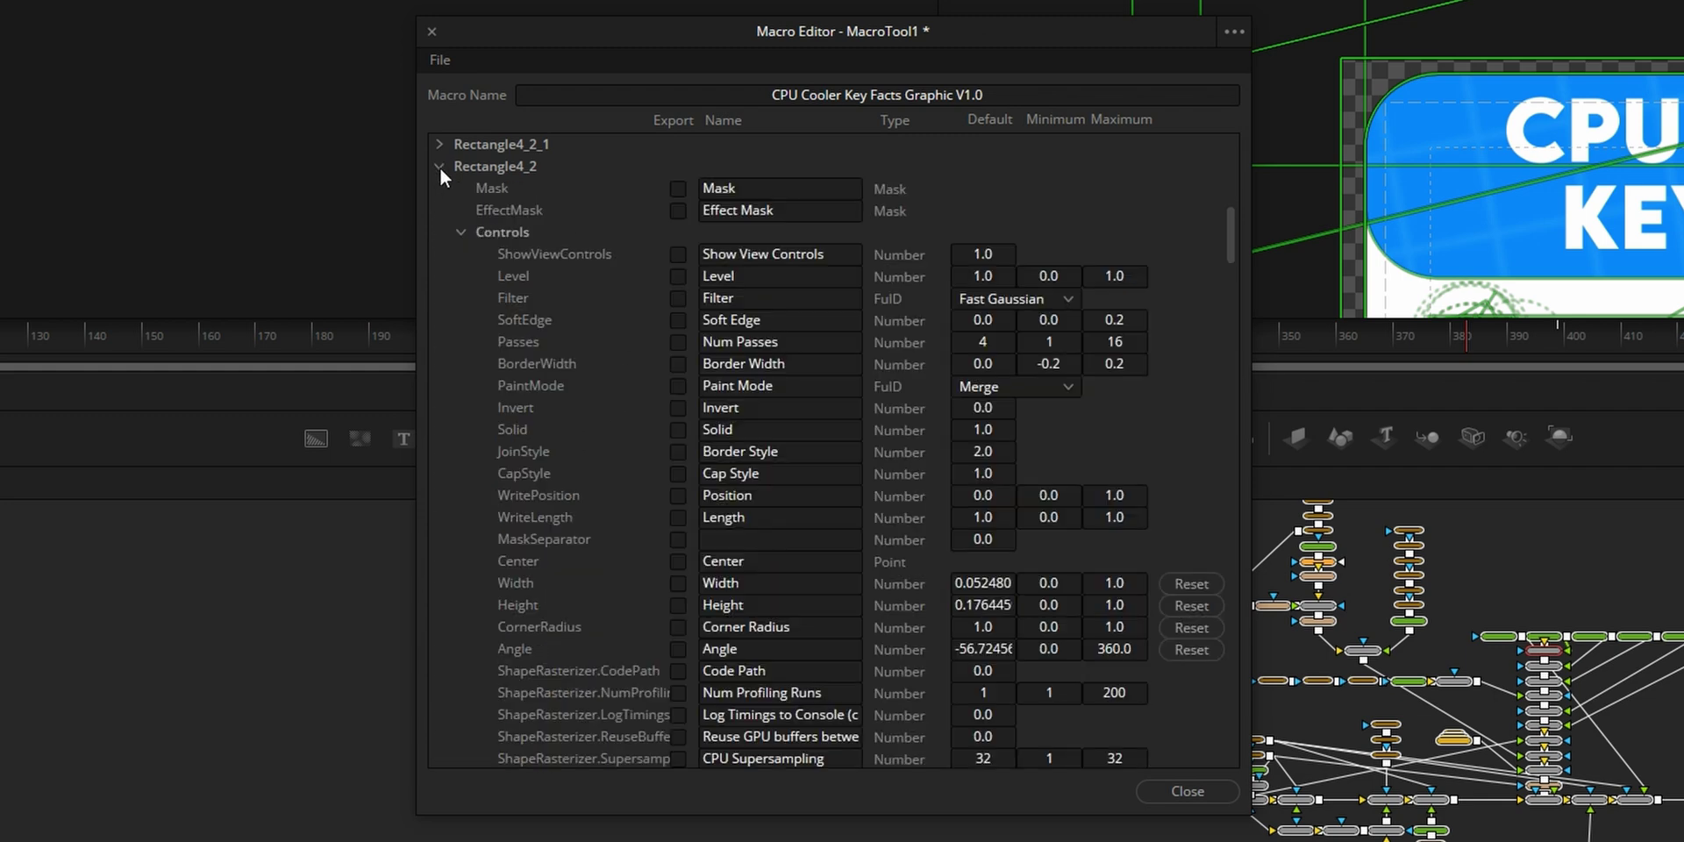
{"action": "scroll", "coordinate": [553, 408], "scroll_direction": "down", "scroll_amount": 9}
{"action": "scroll", "coordinate": [537, 438], "scroll_direction": "up", "scroll_amount": 12}
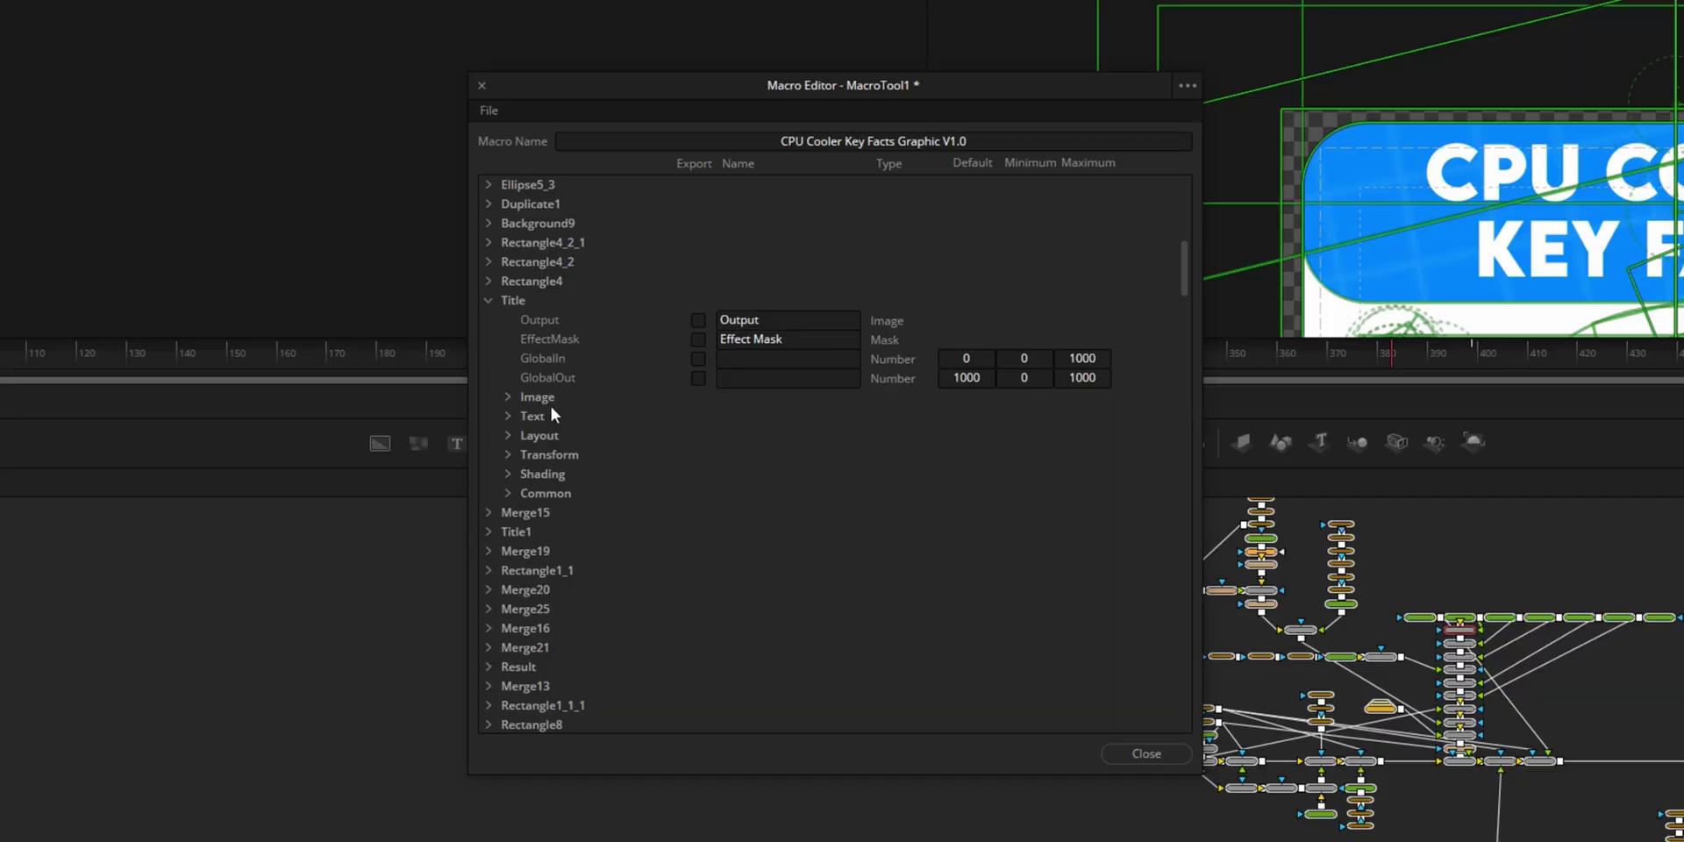
{"action": "left_click", "coordinate": [508, 416]}
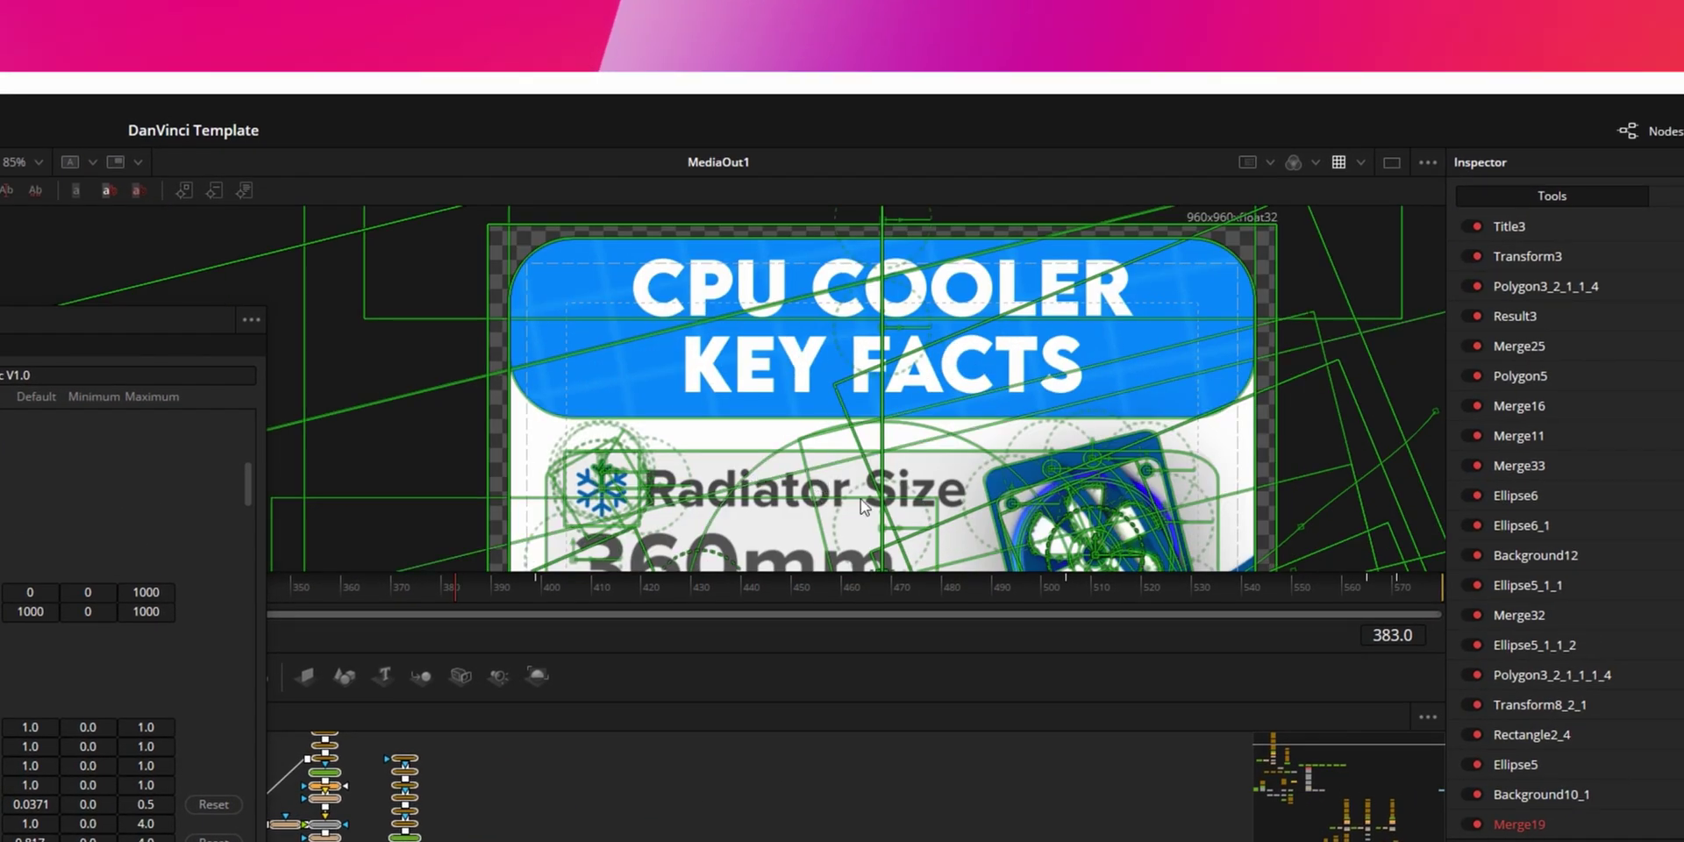
Scroll the Inspector's Tools list to the Title tool's Text controls beside the Macro Editor
{"action": "scroll", "coordinate": [885, 451], "scroll_direction": "down", "scroll_amount": 5}
{"action": "scroll", "coordinate": [934, 526], "scroll_direction": "down", "scroll_amount": 2}
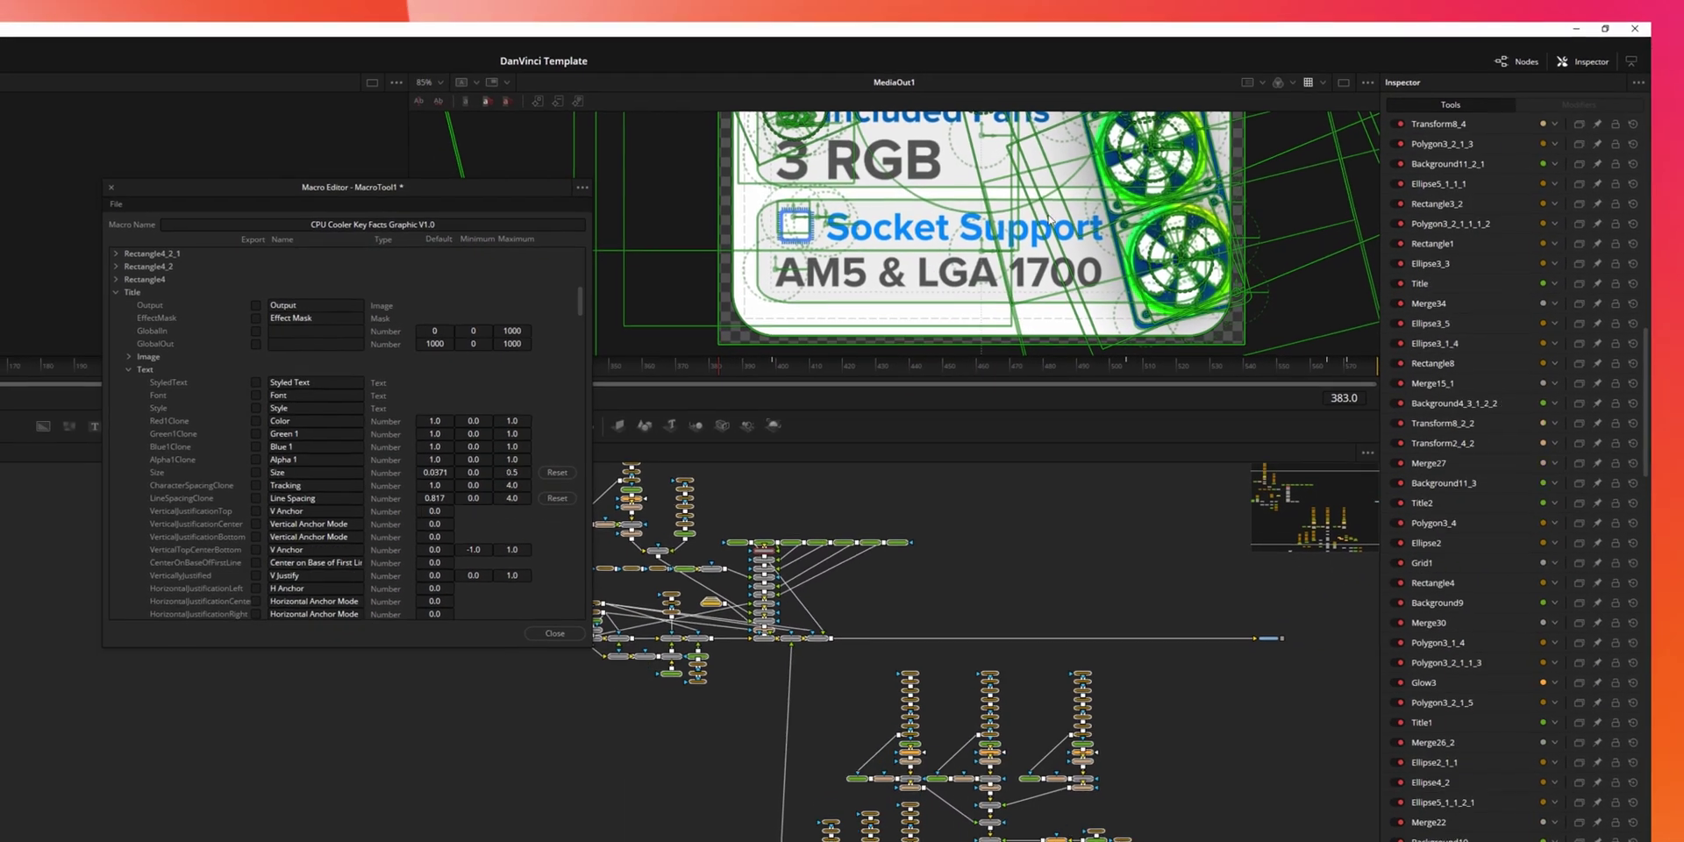
{"action": "scroll", "coordinate": [1513, 226], "scroll_direction": "up", "scroll_amount": 10}
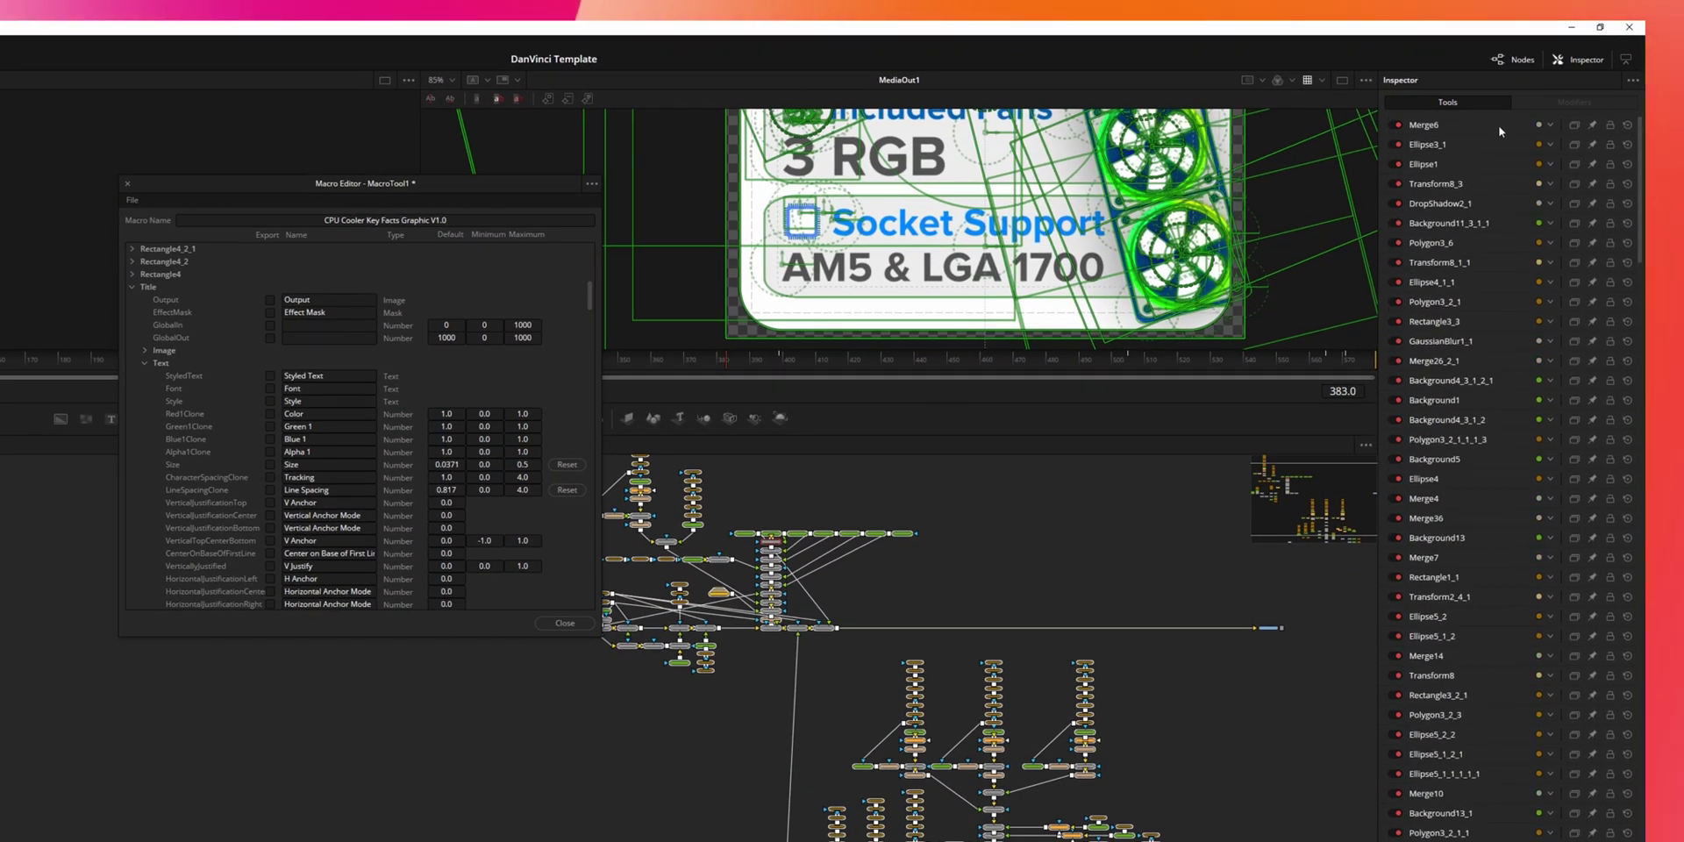
{"action": "scroll", "coordinate": [1466, 161], "scroll_direction": "down", "scroll_amount": 2}
{"action": "scroll", "coordinate": [1466, 498], "scroll_direction": "down", "scroll_amount": 15}
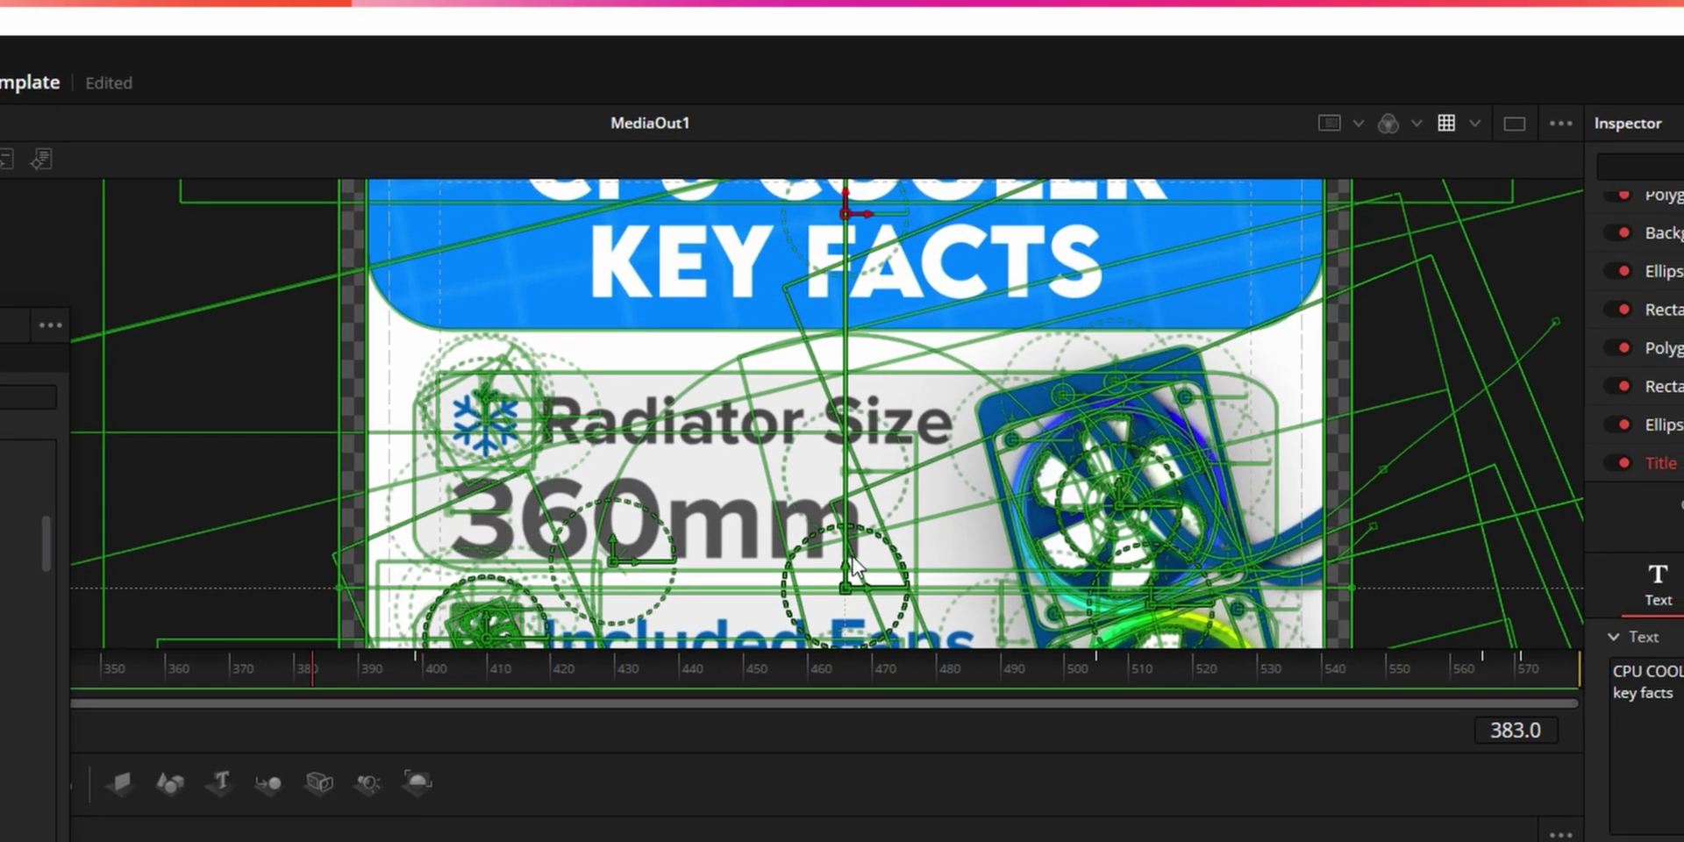
Expand Title1 in the Macro Editor, collapse its Image group, and tick StyledText for export
{"action": "scroll", "coordinate": [630, 282], "scroll_direction": "up", "scroll_amount": 3}
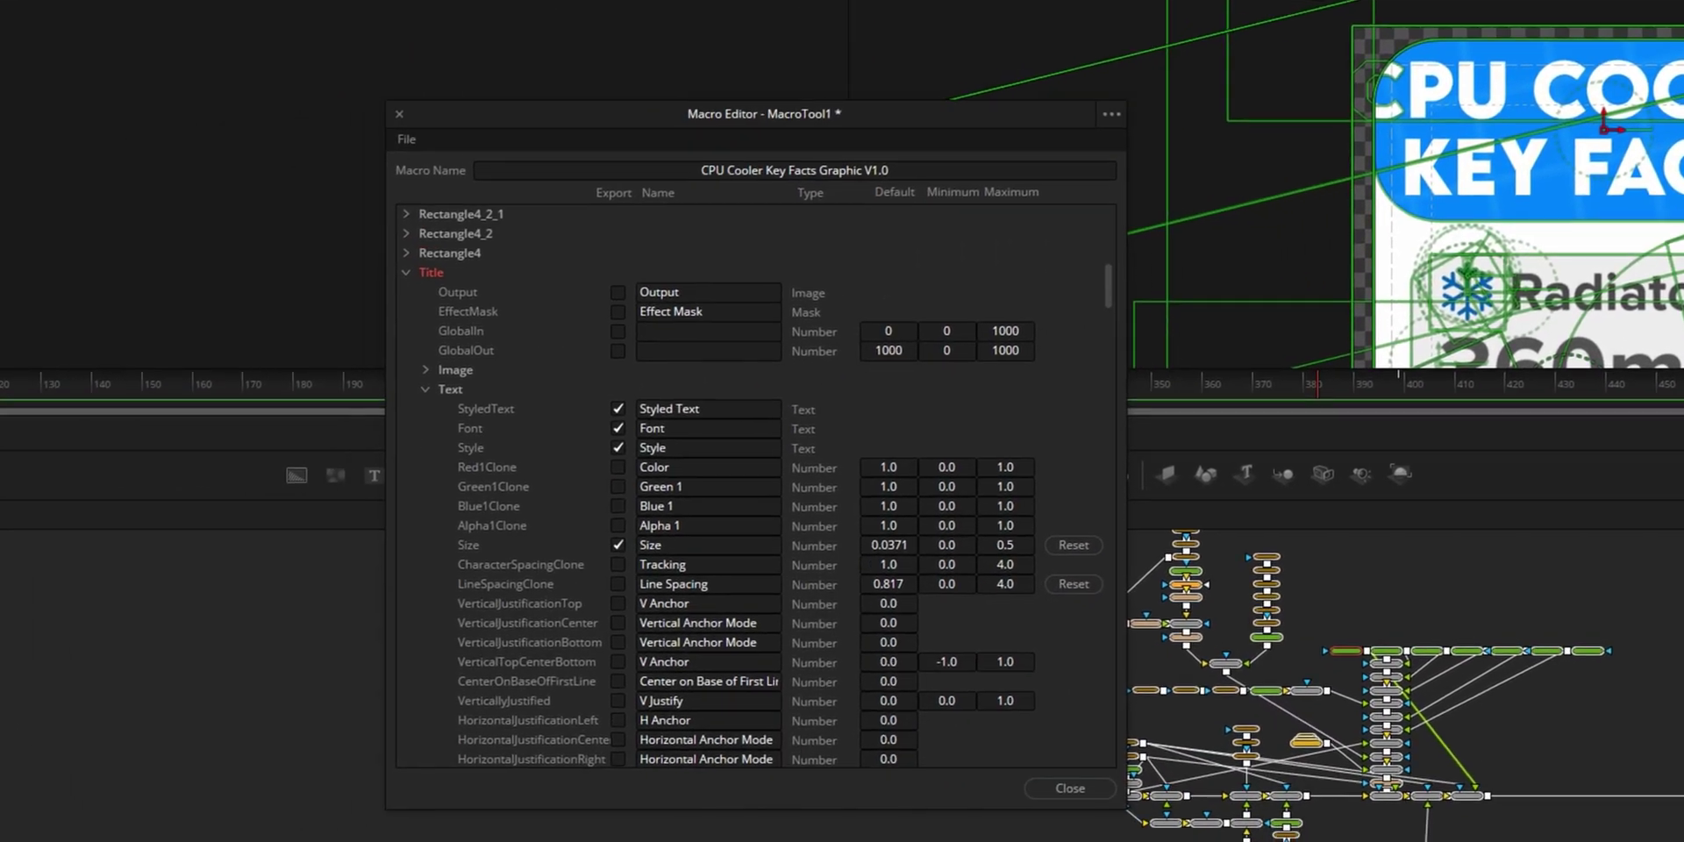
{"action": "left_click", "coordinate": [505, 378]}
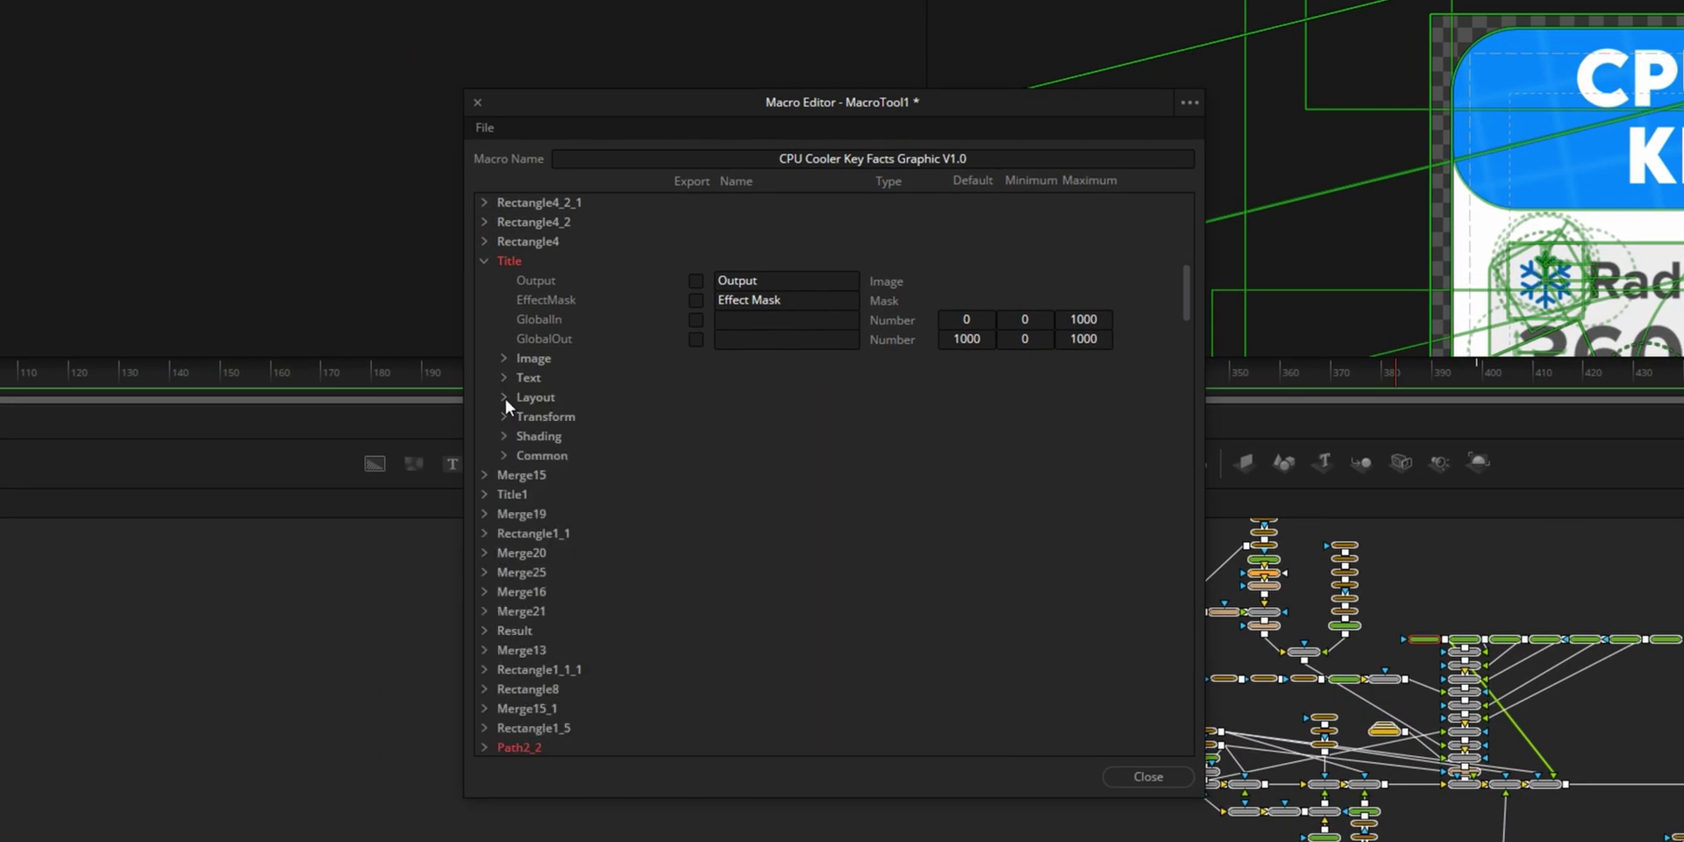
{"action": "left_click", "coordinate": [503, 397]}
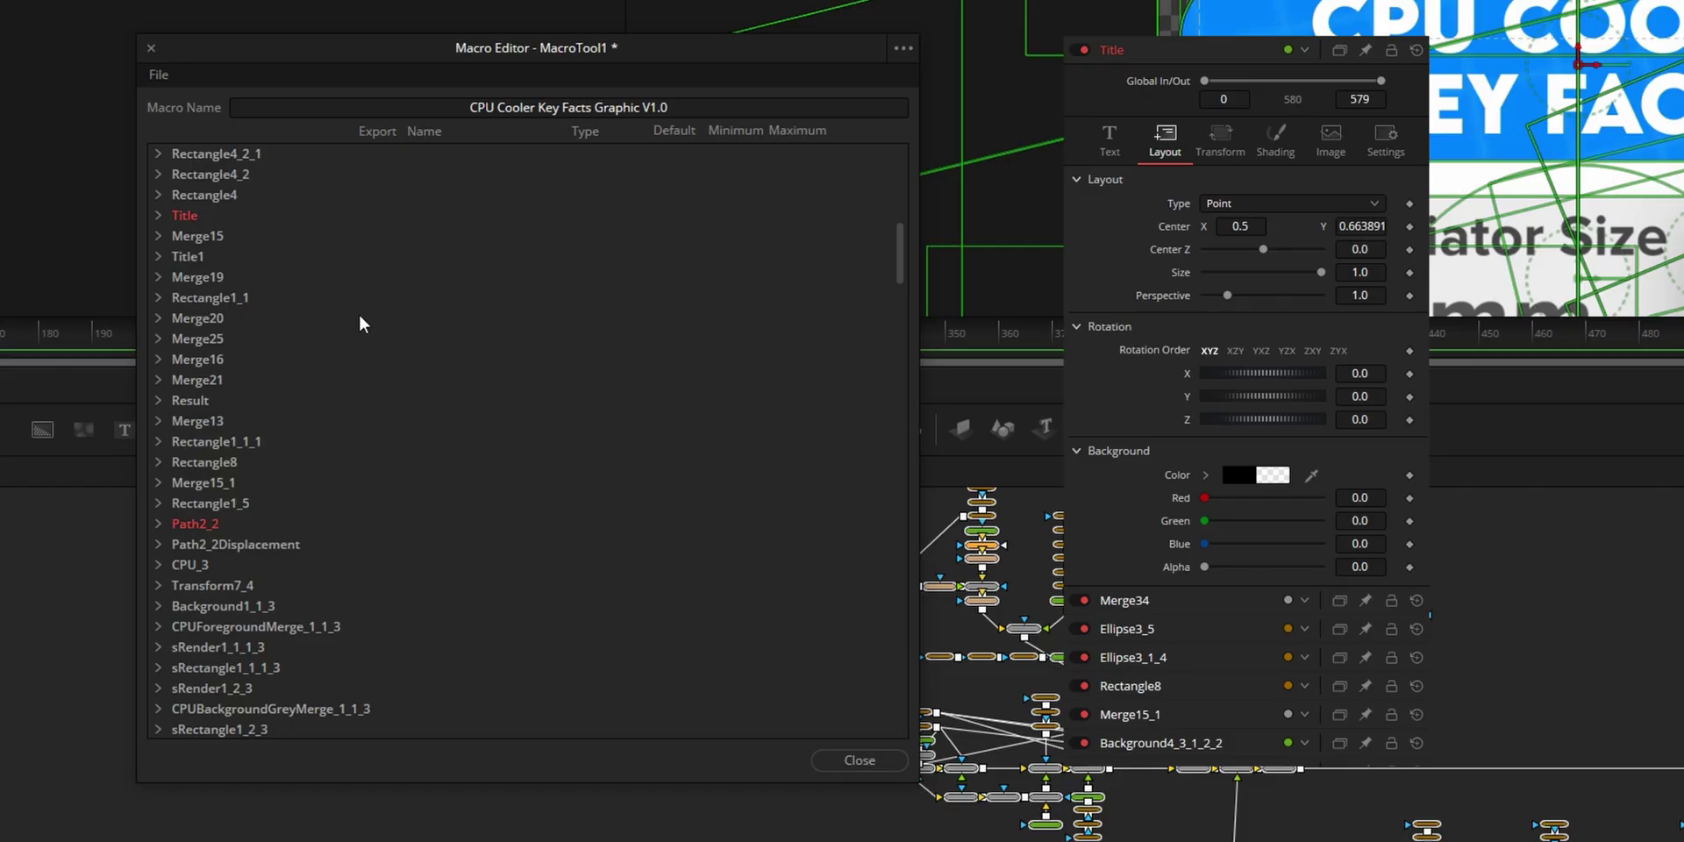
{"action": "left_click", "coordinate": [157, 256]}
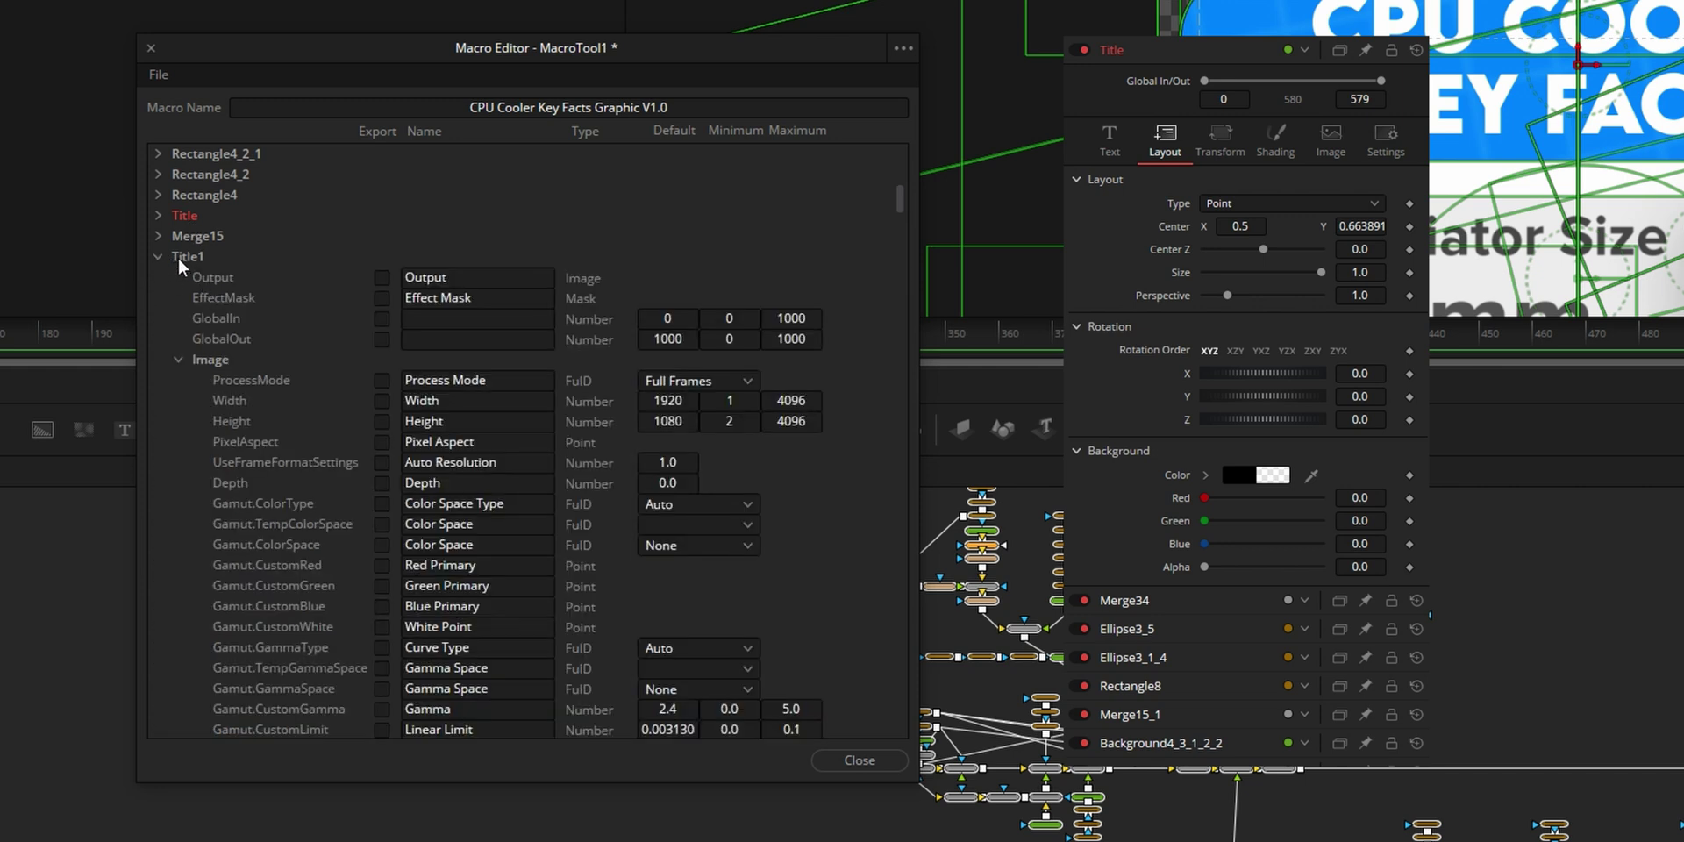
{"action": "left_click", "coordinate": [180, 361]}
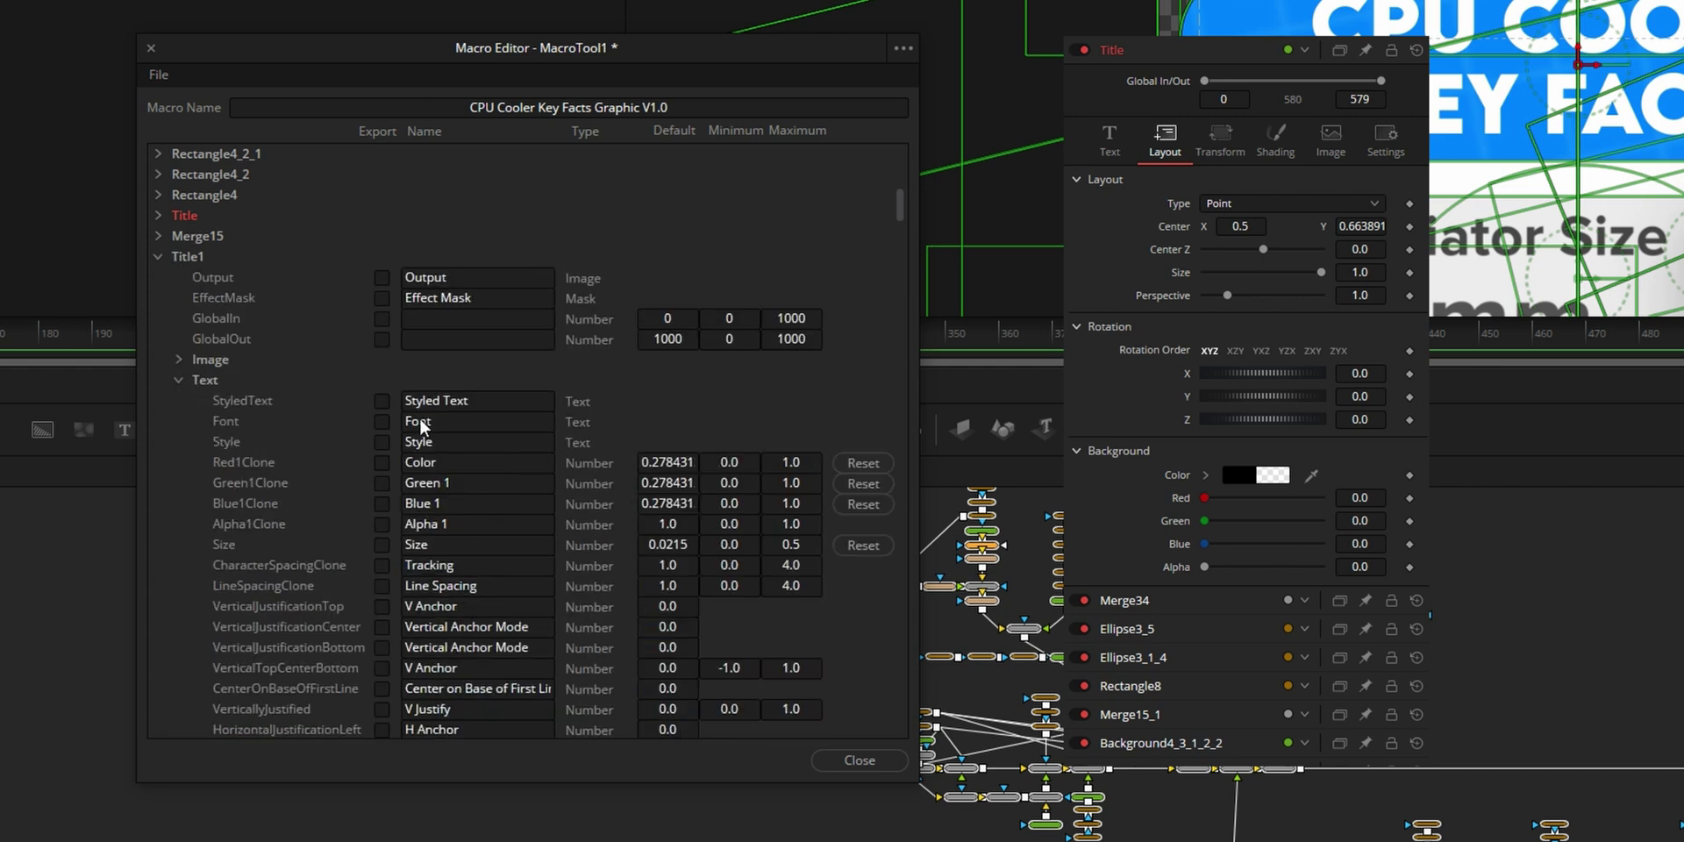
{"action": "left_click", "coordinate": [380, 400]}
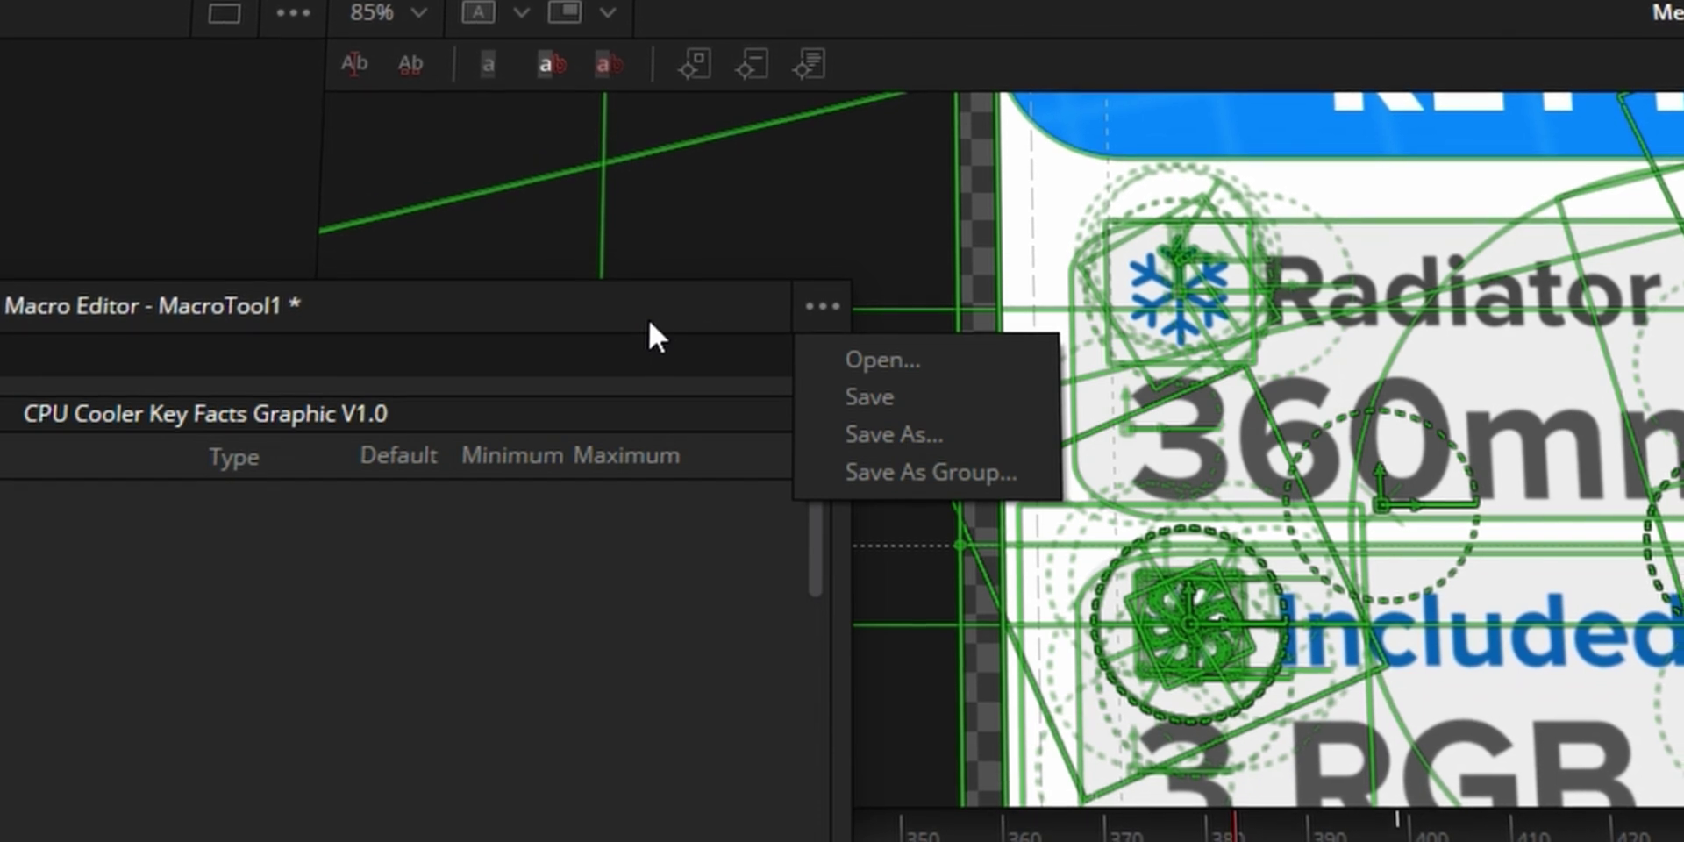
Choose Save As for the macro, and expand Result2's text, layout and image parameters
{"action": "left_click", "coordinate": [892, 431]}
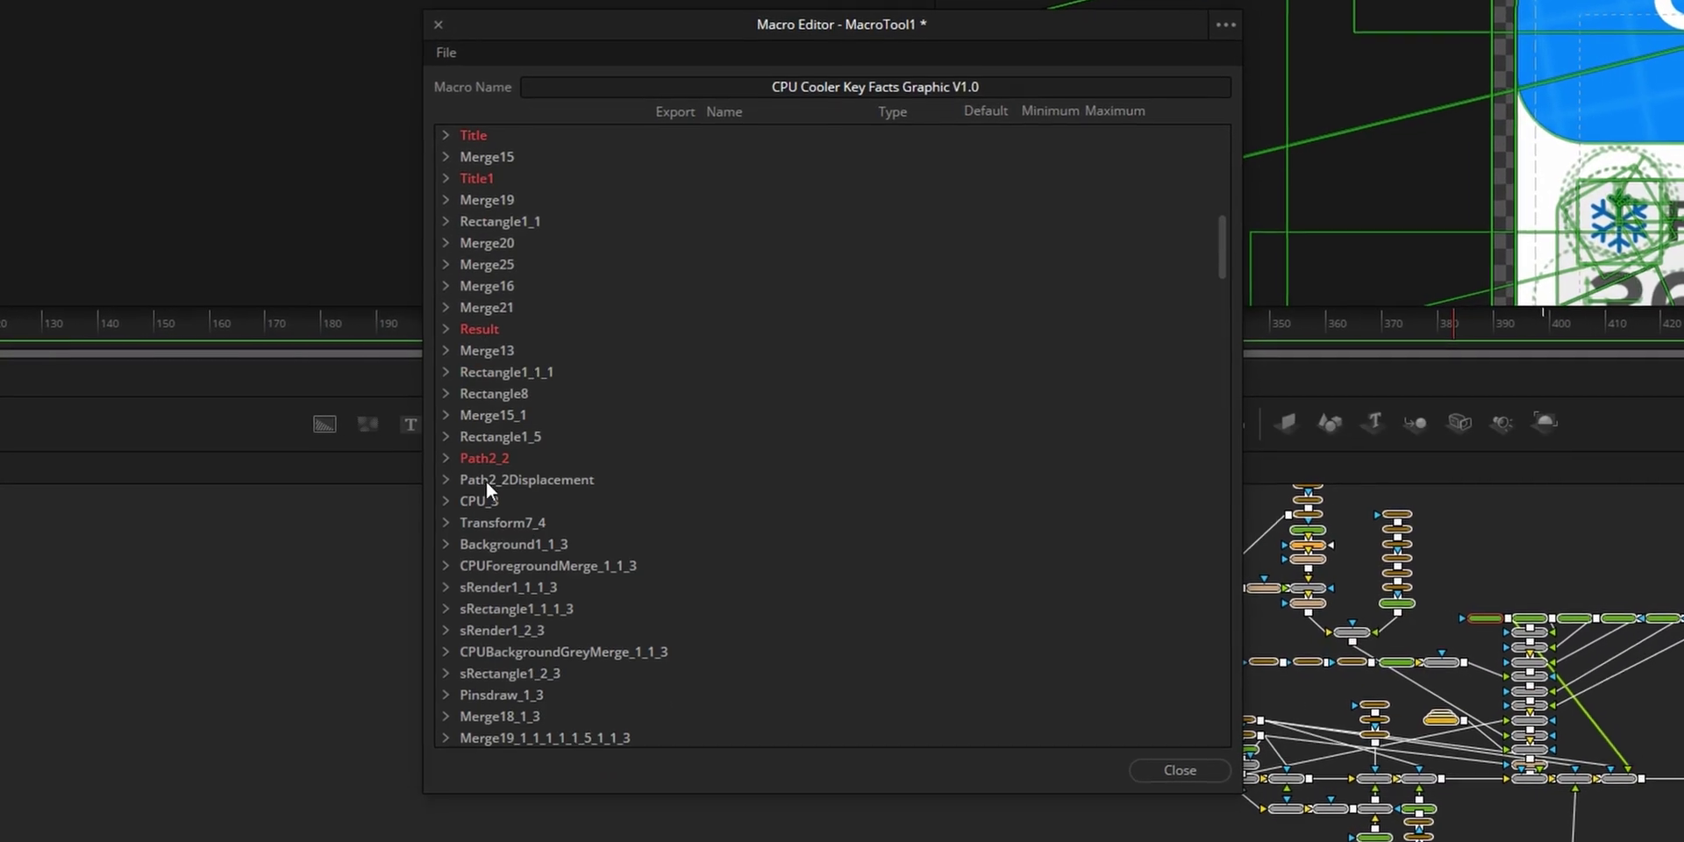
{"action": "scroll", "coordinate": [487, 504], "scroll_direction": "down", "scroll_amount": 10}
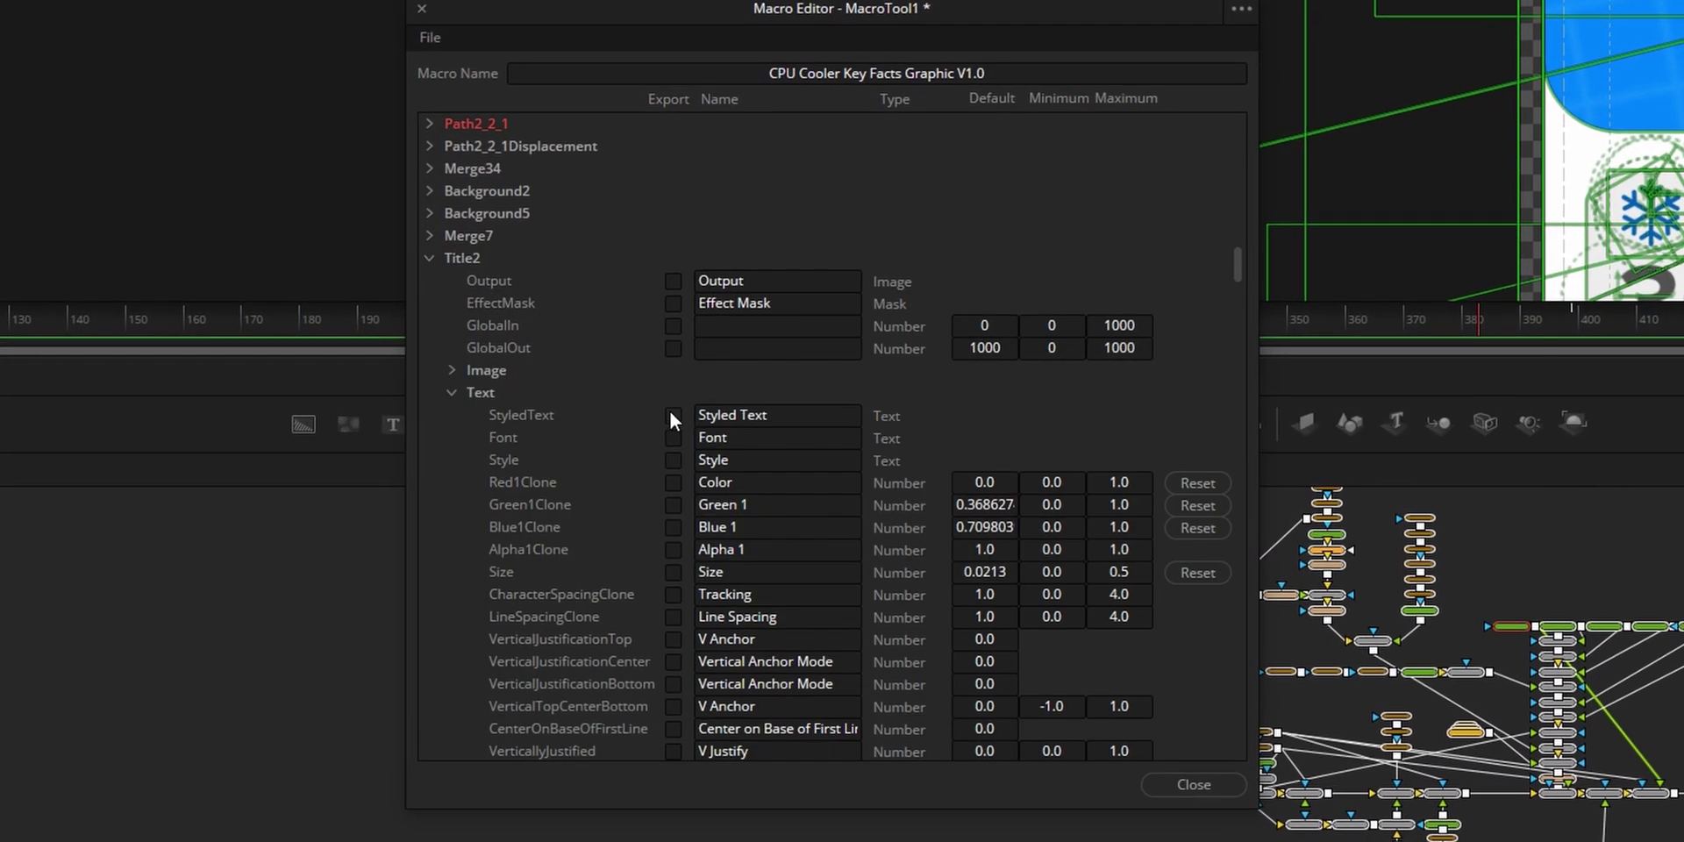
{"action": "left_click", "coordinate": [440, 402]}
{"action": "left_click", "coordinate": [439, 406]}
{"action": "left_click", "coordinate": [429, 436]}
{"action": "left_click", "coordinate": [427, 437]}
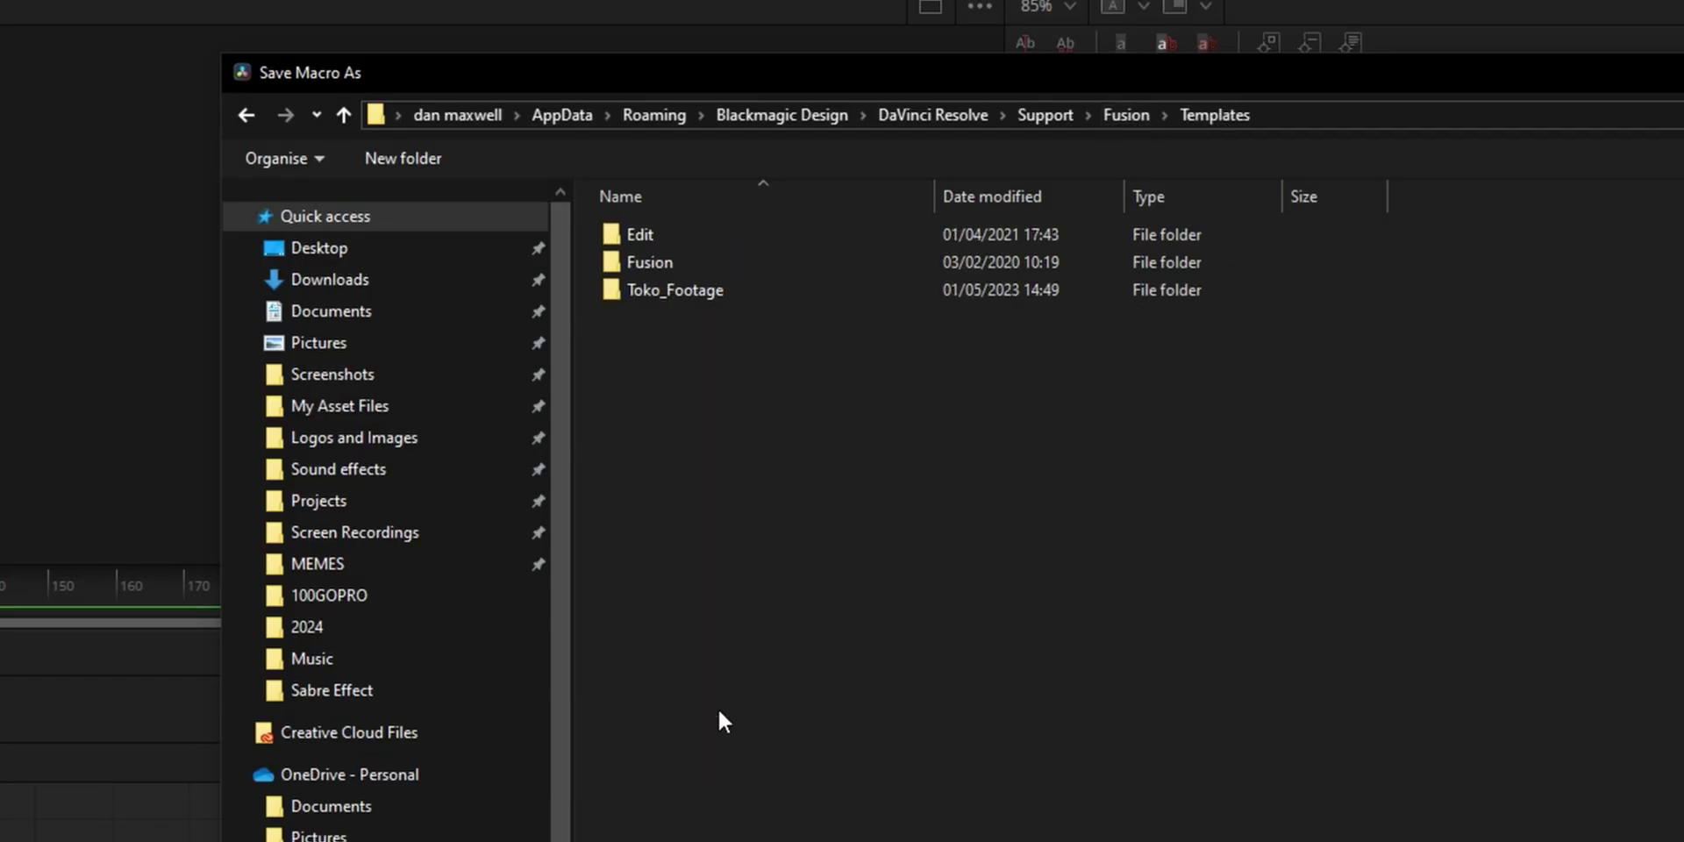
Browse the Save Macro As dialog into Templates > Edit > Titles
{"action": "double_click", "coordinate": [697, 231]}
{"action": "double_click", "coordinate": [709, 288]}
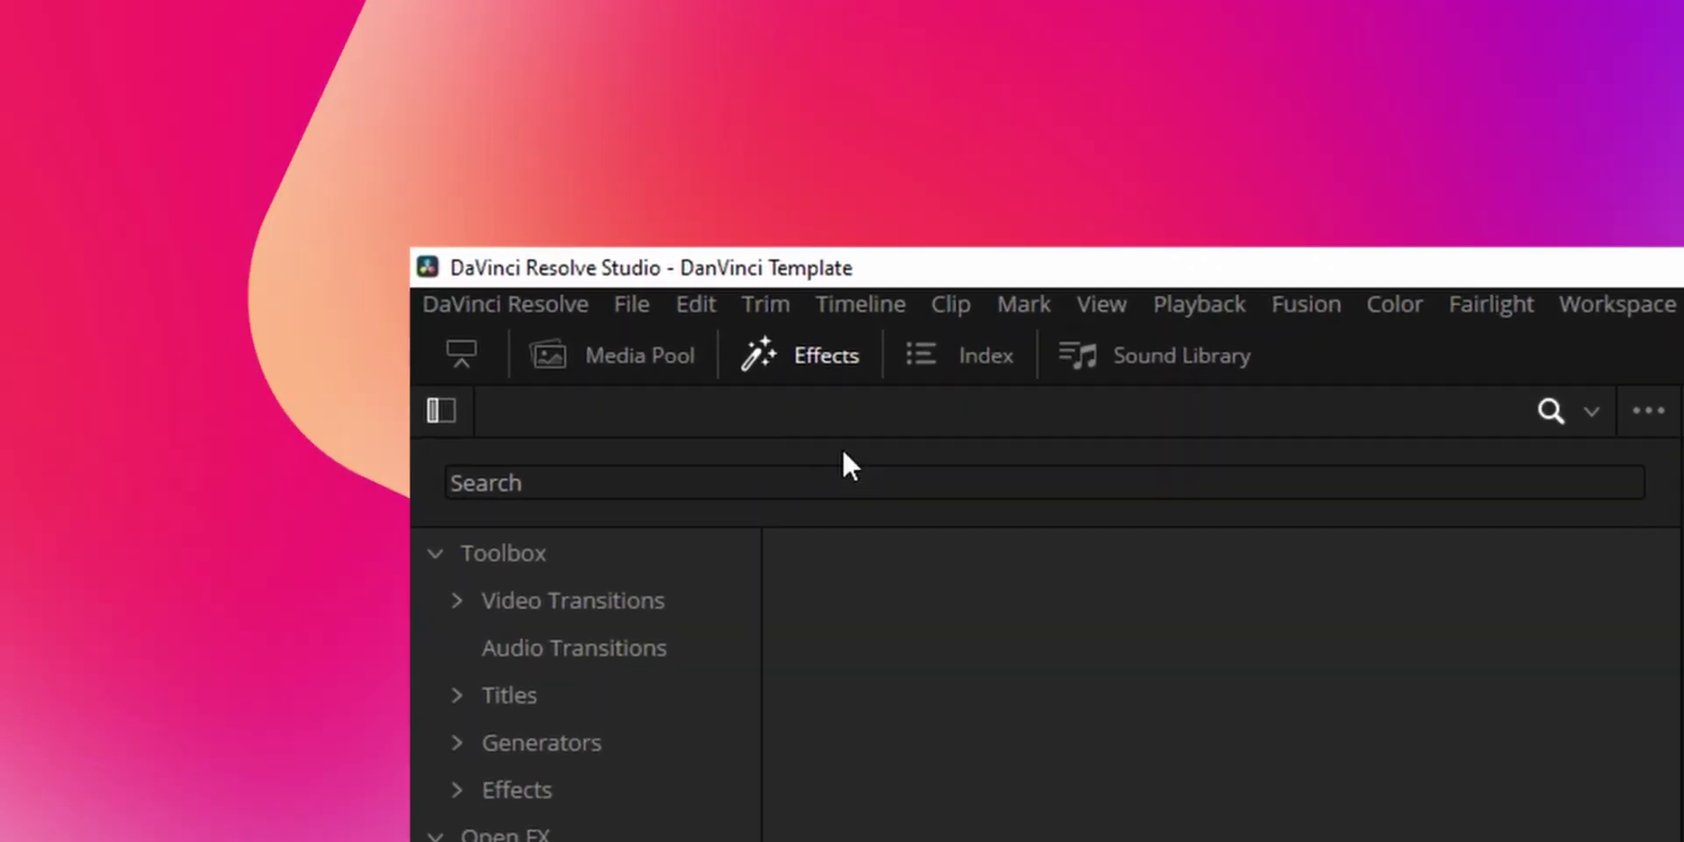
Search the Effects library for 'CPU Cooler', correcting the mistyped search
{"action": "left_click", "coordinate": [101, 77]}
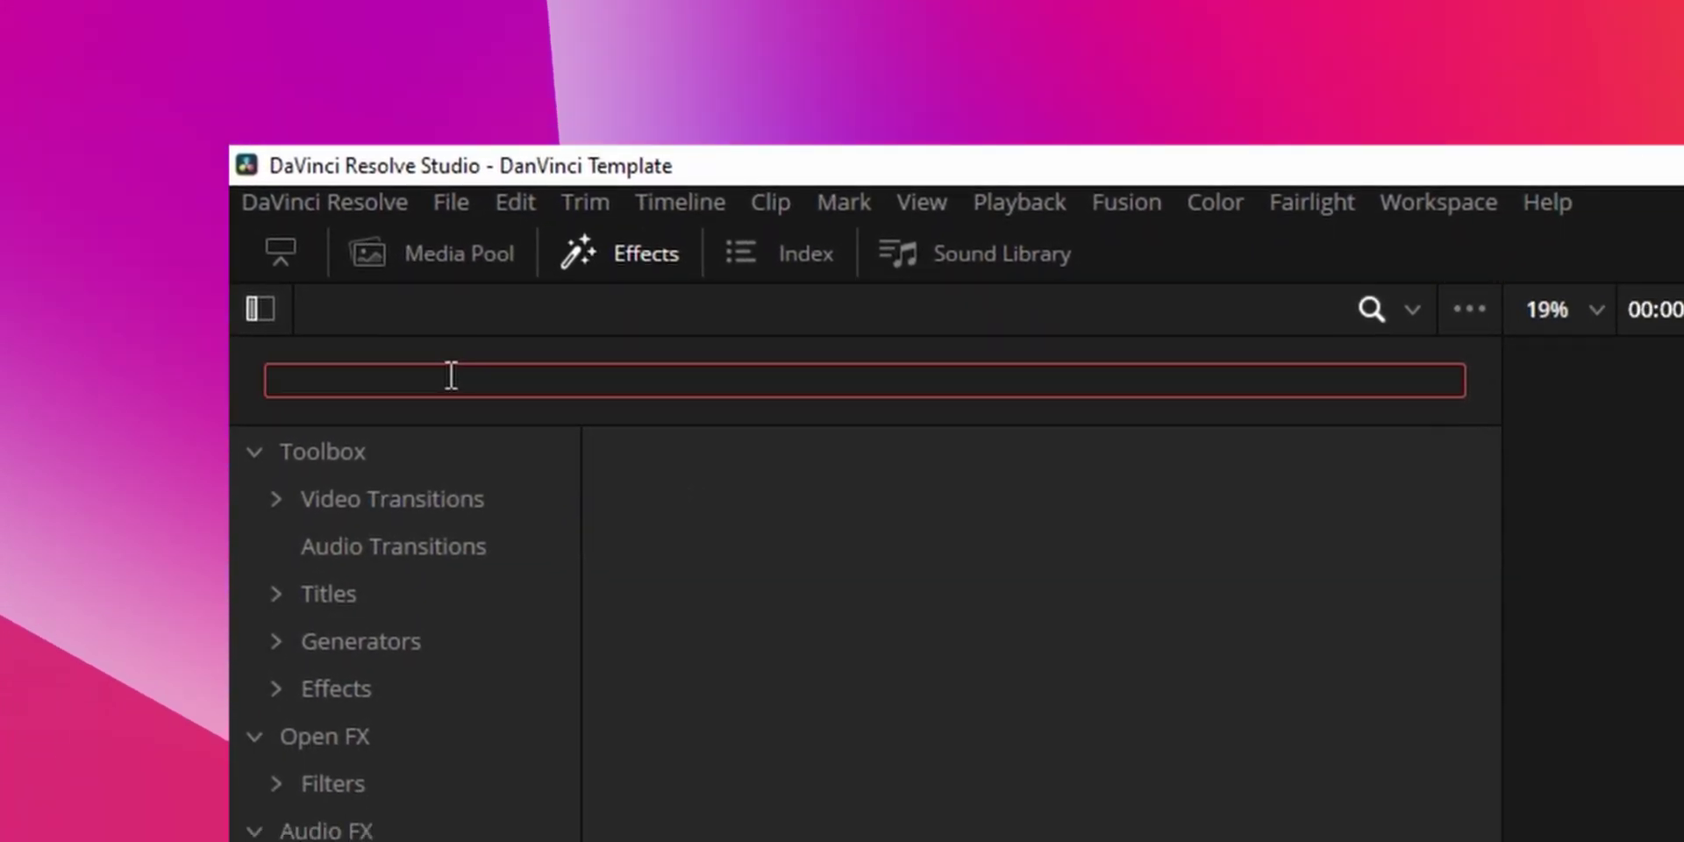
{"action": "key", "text": "BackSpace"}
{"action": "key", "text": "BackSpace"}
{"action": "key", "text": "BackSpace"}
{"action": "type", "text": "Cooler"}
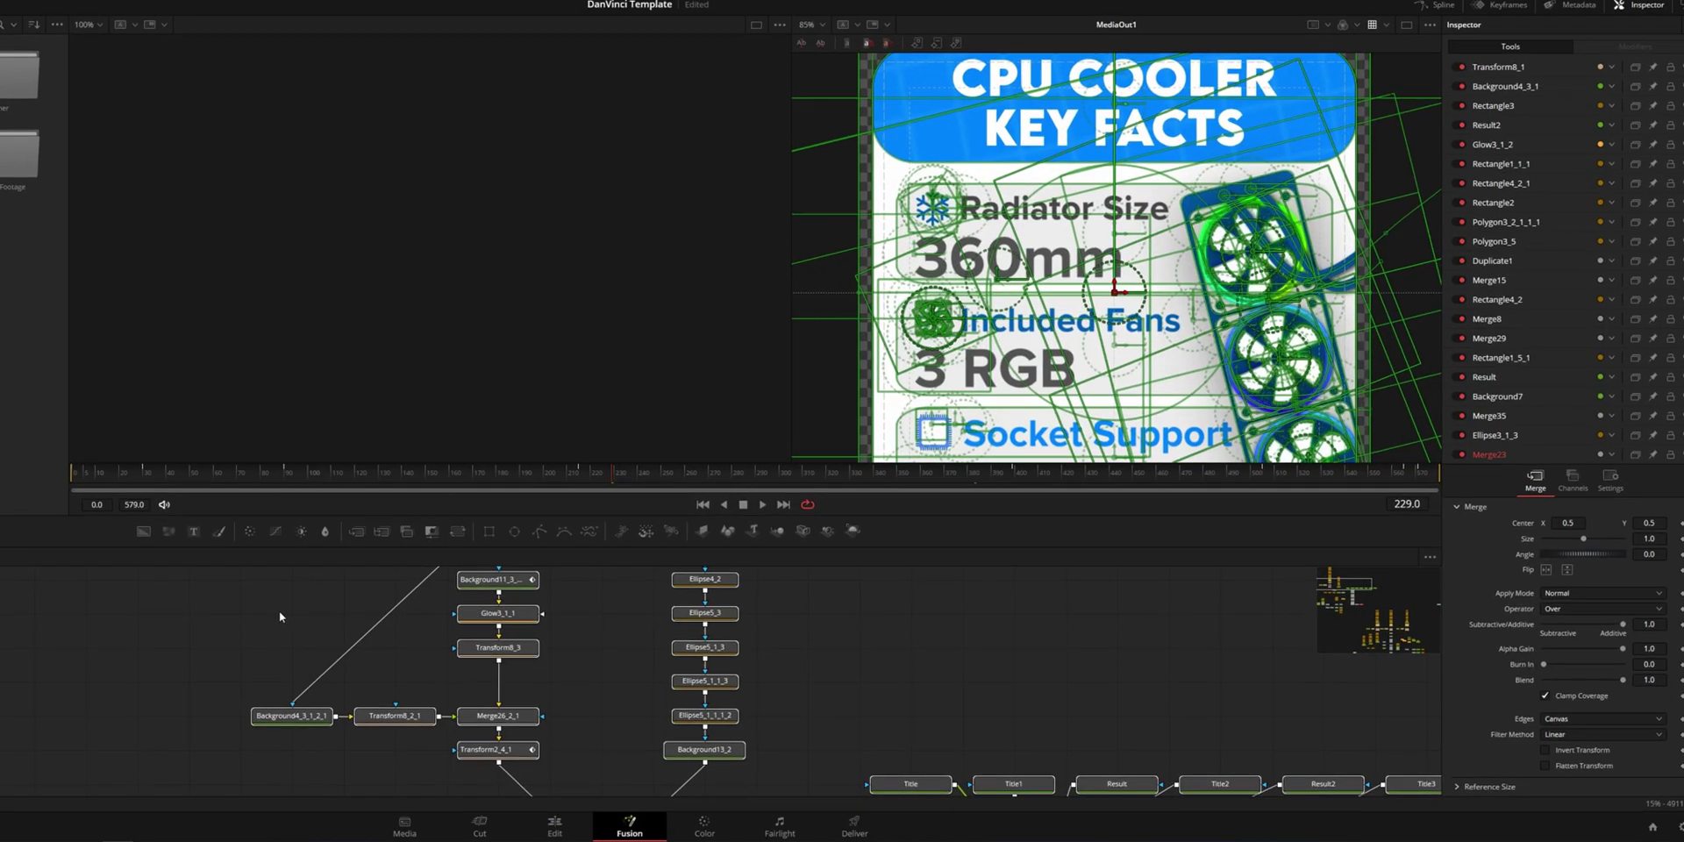
Reopen the CPU Cooler Key Facts Graphic V1.0 macro and save it over the existing file
{"action": "right_click", "coordinate": [478, 715]}
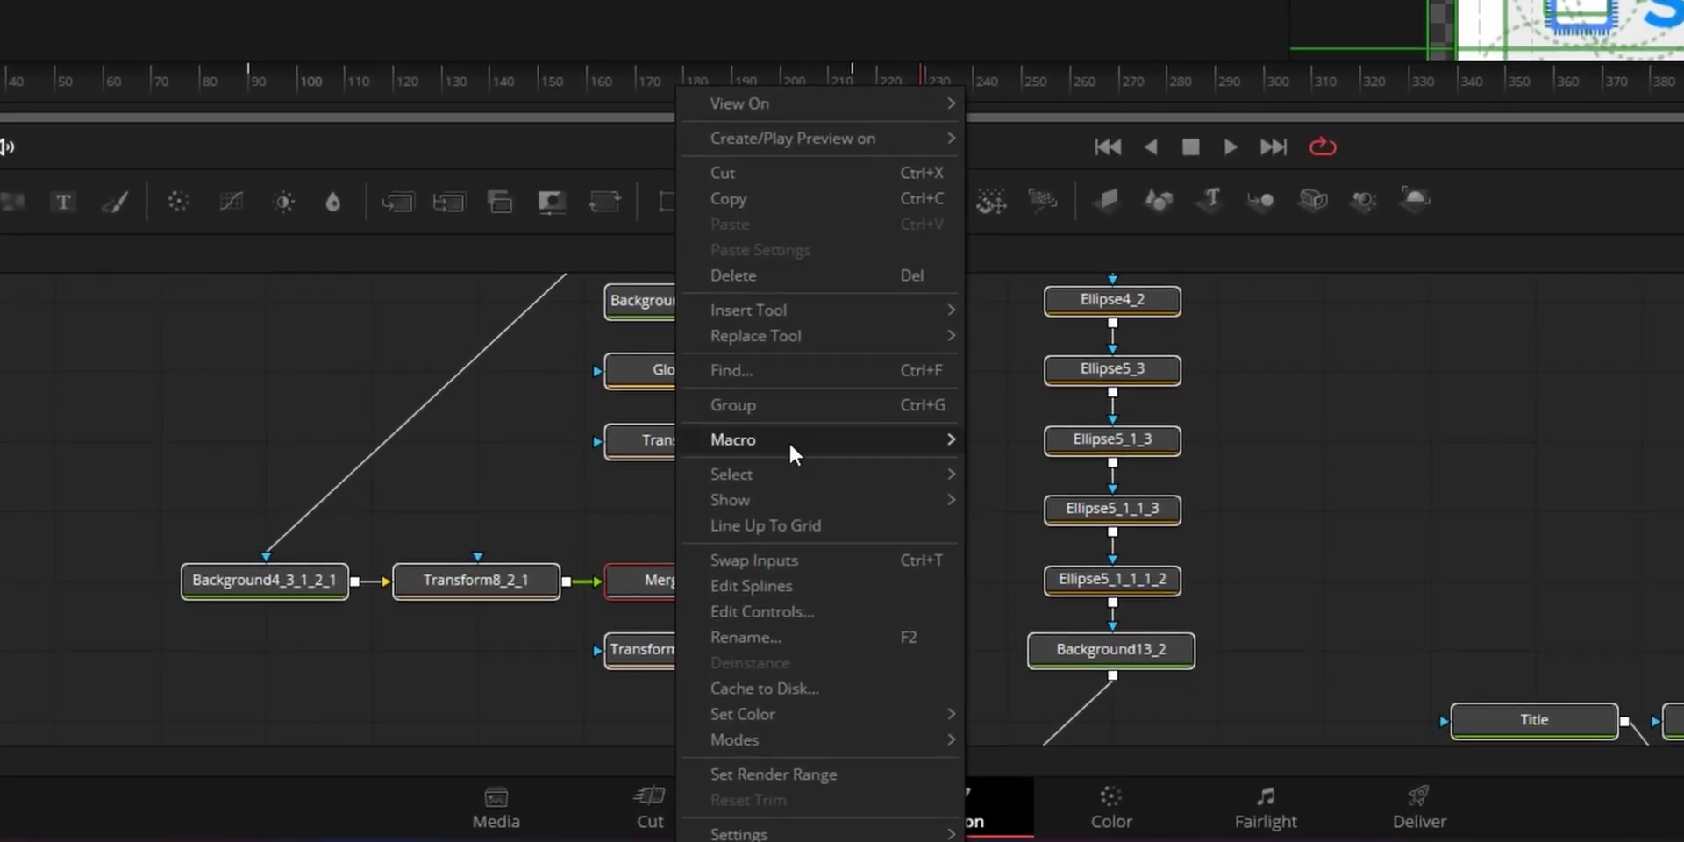
{"action": "mouse_move", "coordinate": [787, 443]}
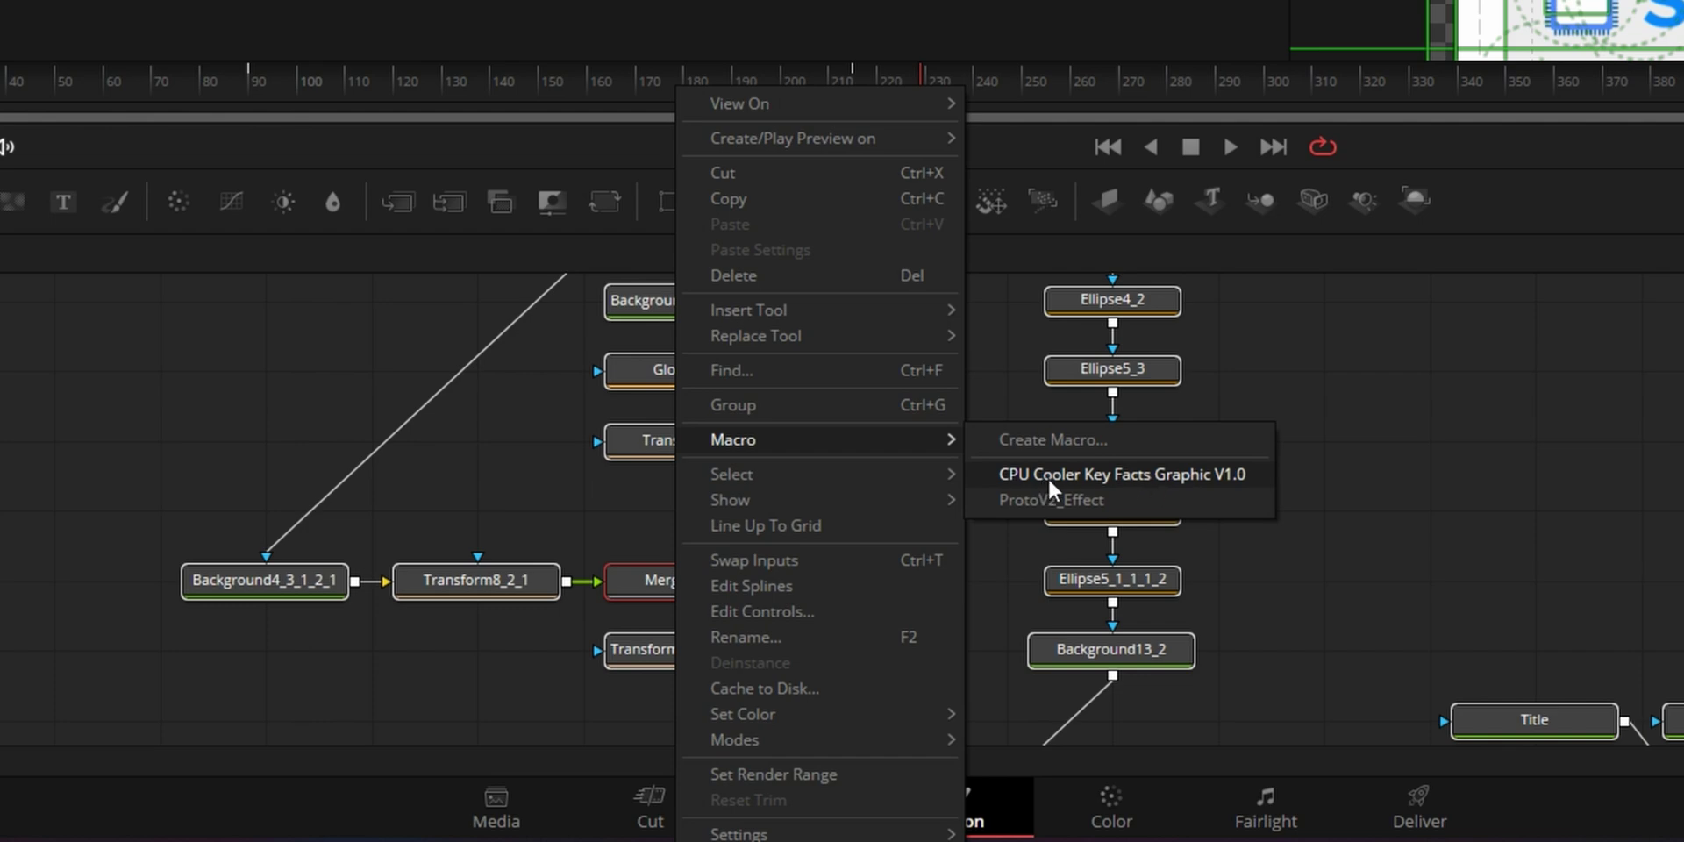
{"action": "left_click", "coordinate": [1129, 478]}
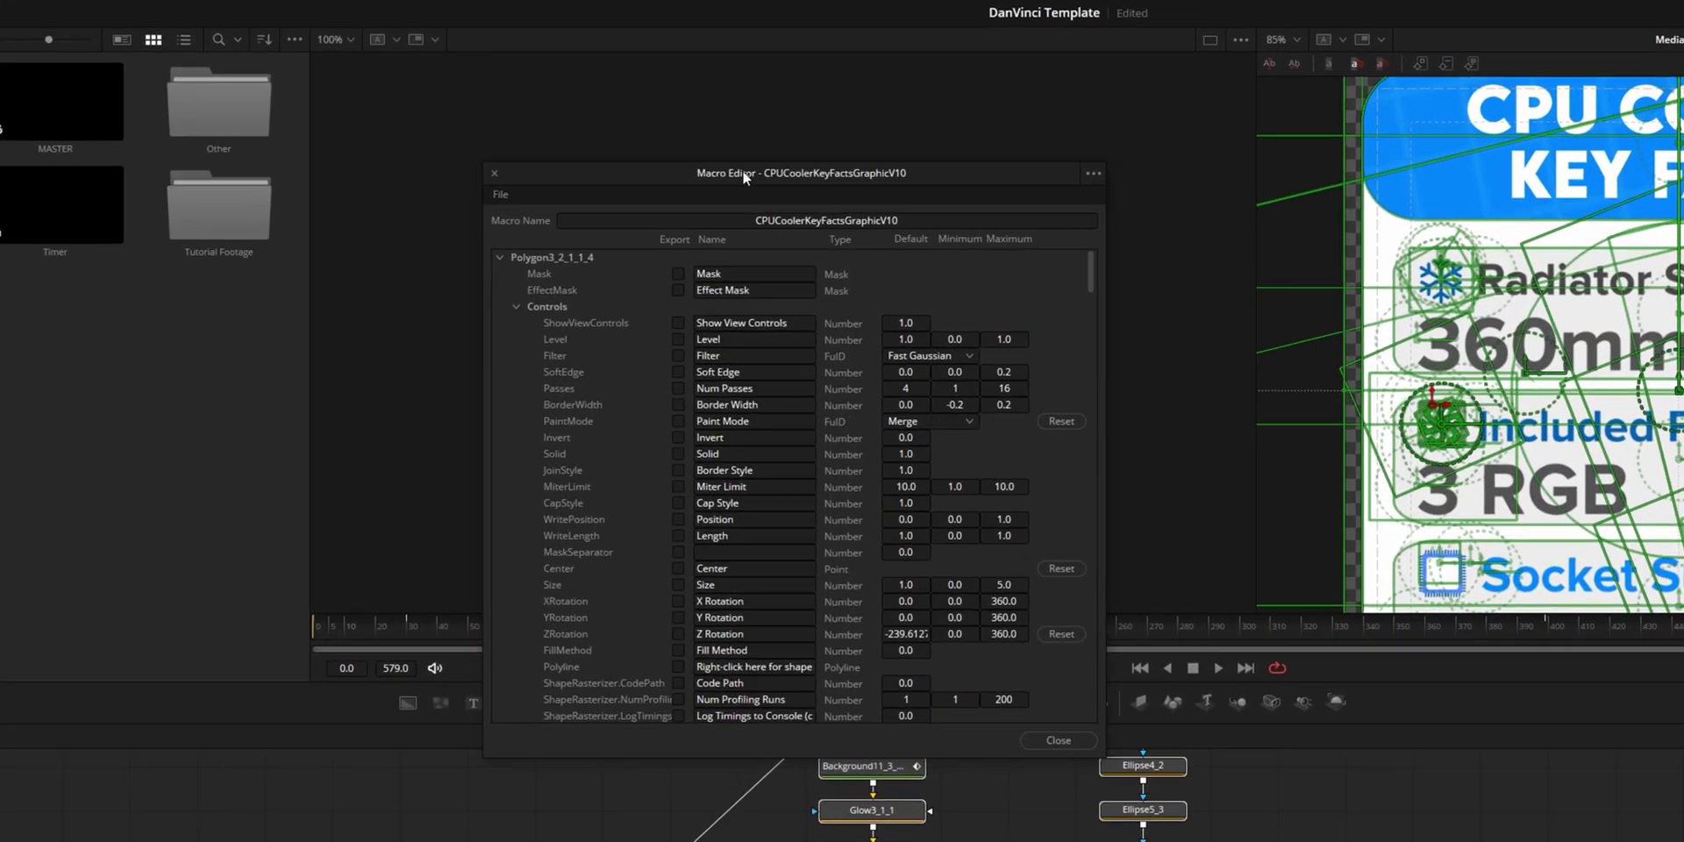
{"action": "left_click", "coordinate": [1337, 228]}
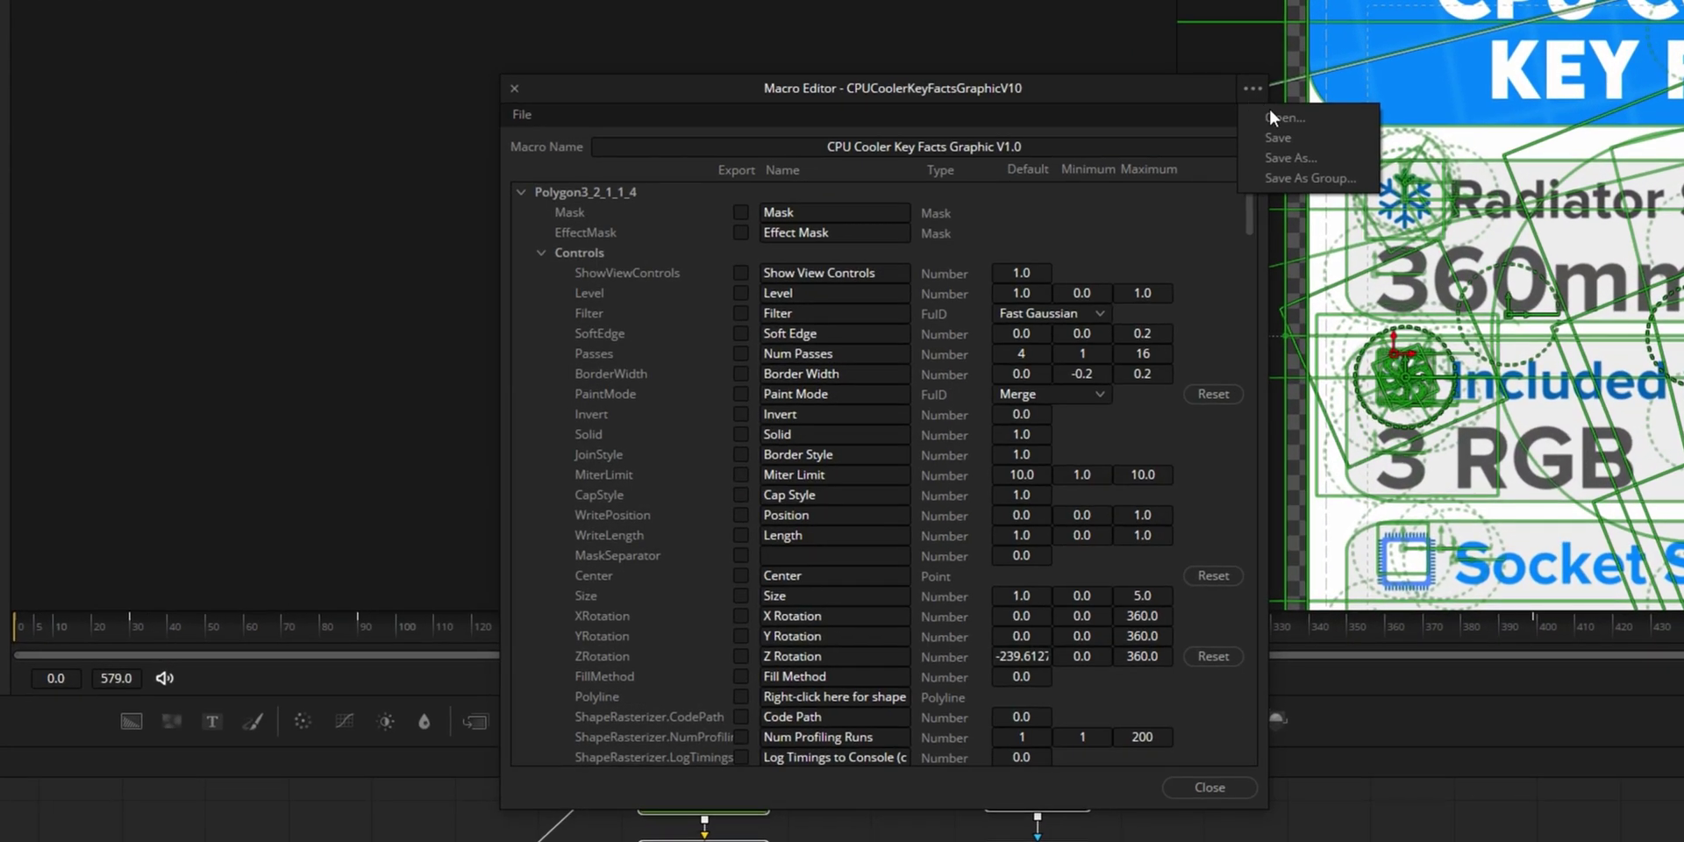
{"action": "left_click", "coordinate": [1298, 178]}
{"action": "left_click", "coordinate": [1346, 754]}
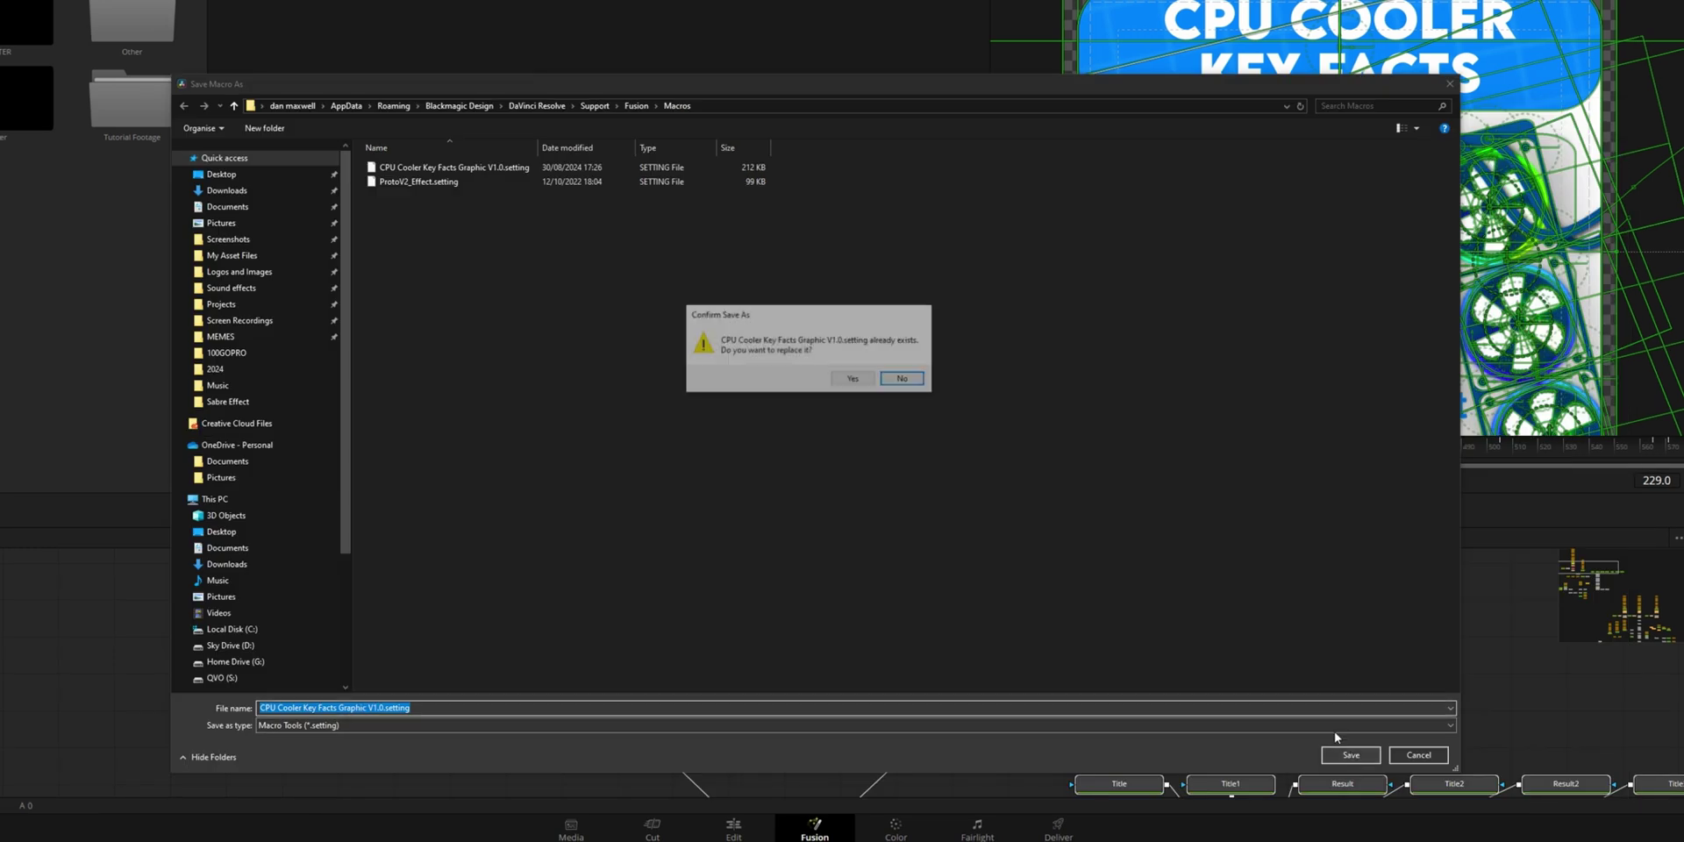
{"action": "left_click", "coordinate": [853, 379]}
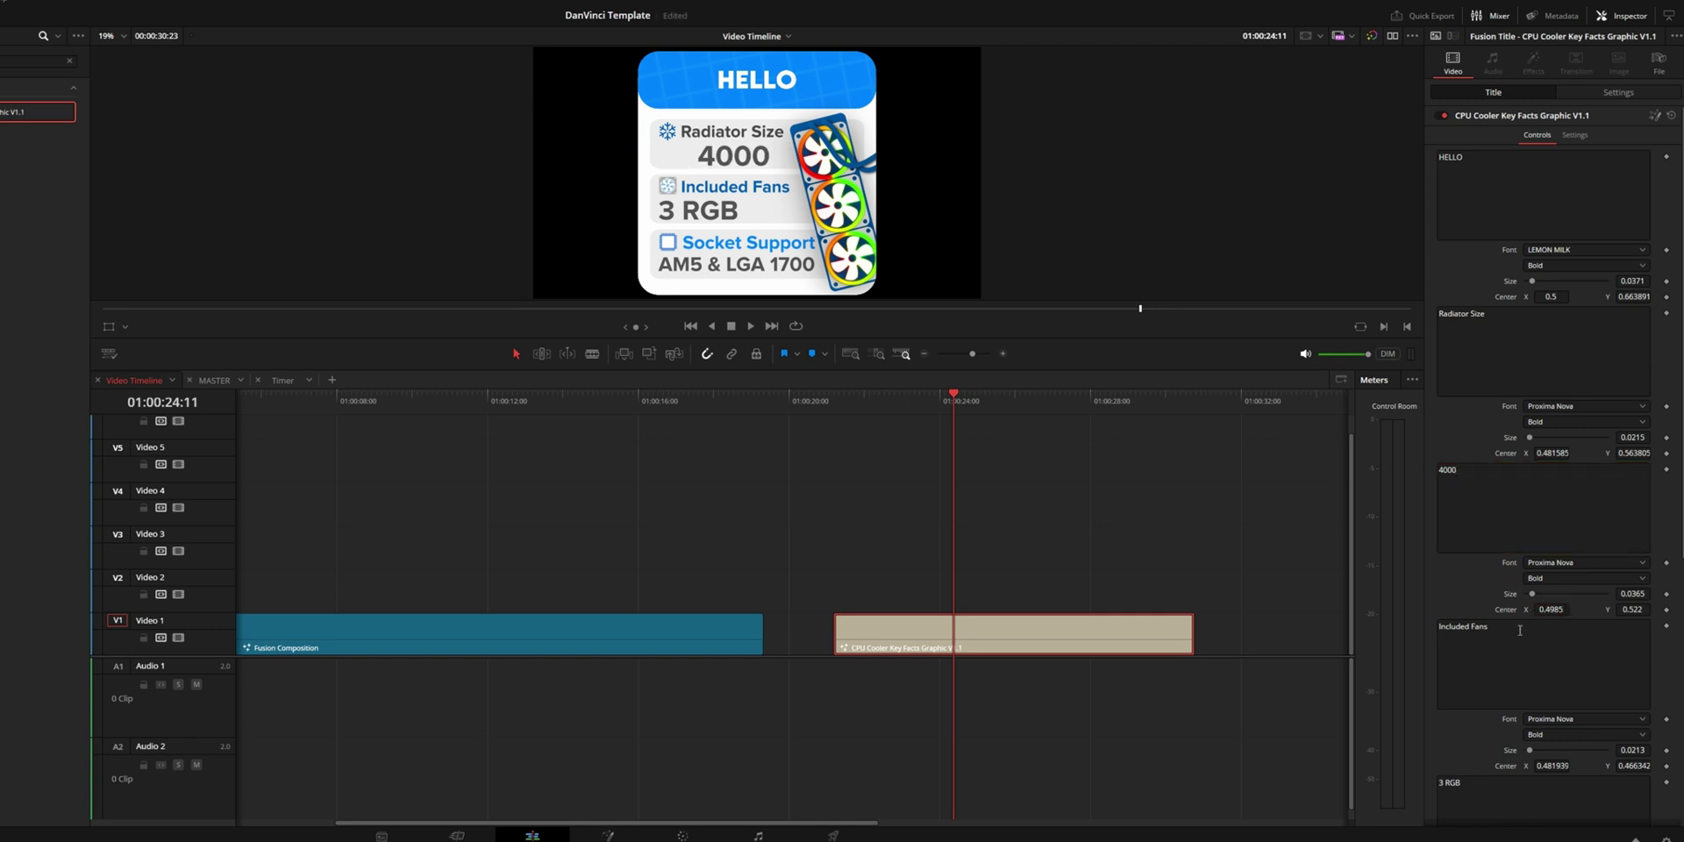
Make the 4000 text Regular, retype it as 4000, set Center X to 0.5465, then view it in Fusion
{"action": "left_click", "coordinate": [1560, 597]}
{"action": "triple_click", "coordinate": [1520, 507]}
{"action": "type", "text": "4000"}
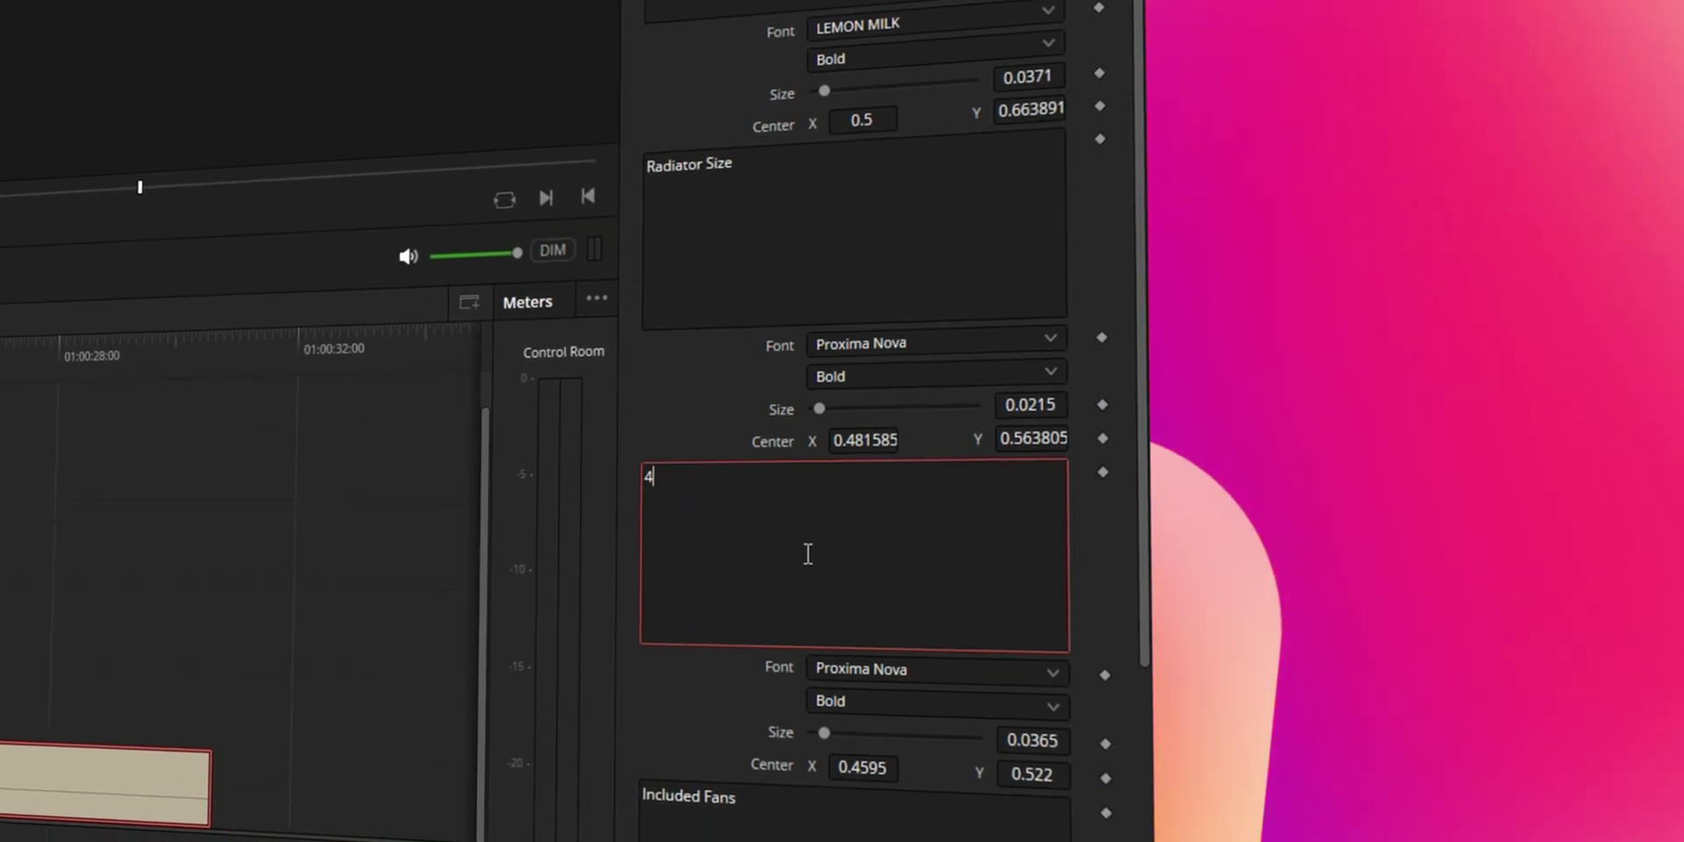
{"action": "left_click", "coordinate": [862, 741]}
{"action": "type", "text": "0.5465"}
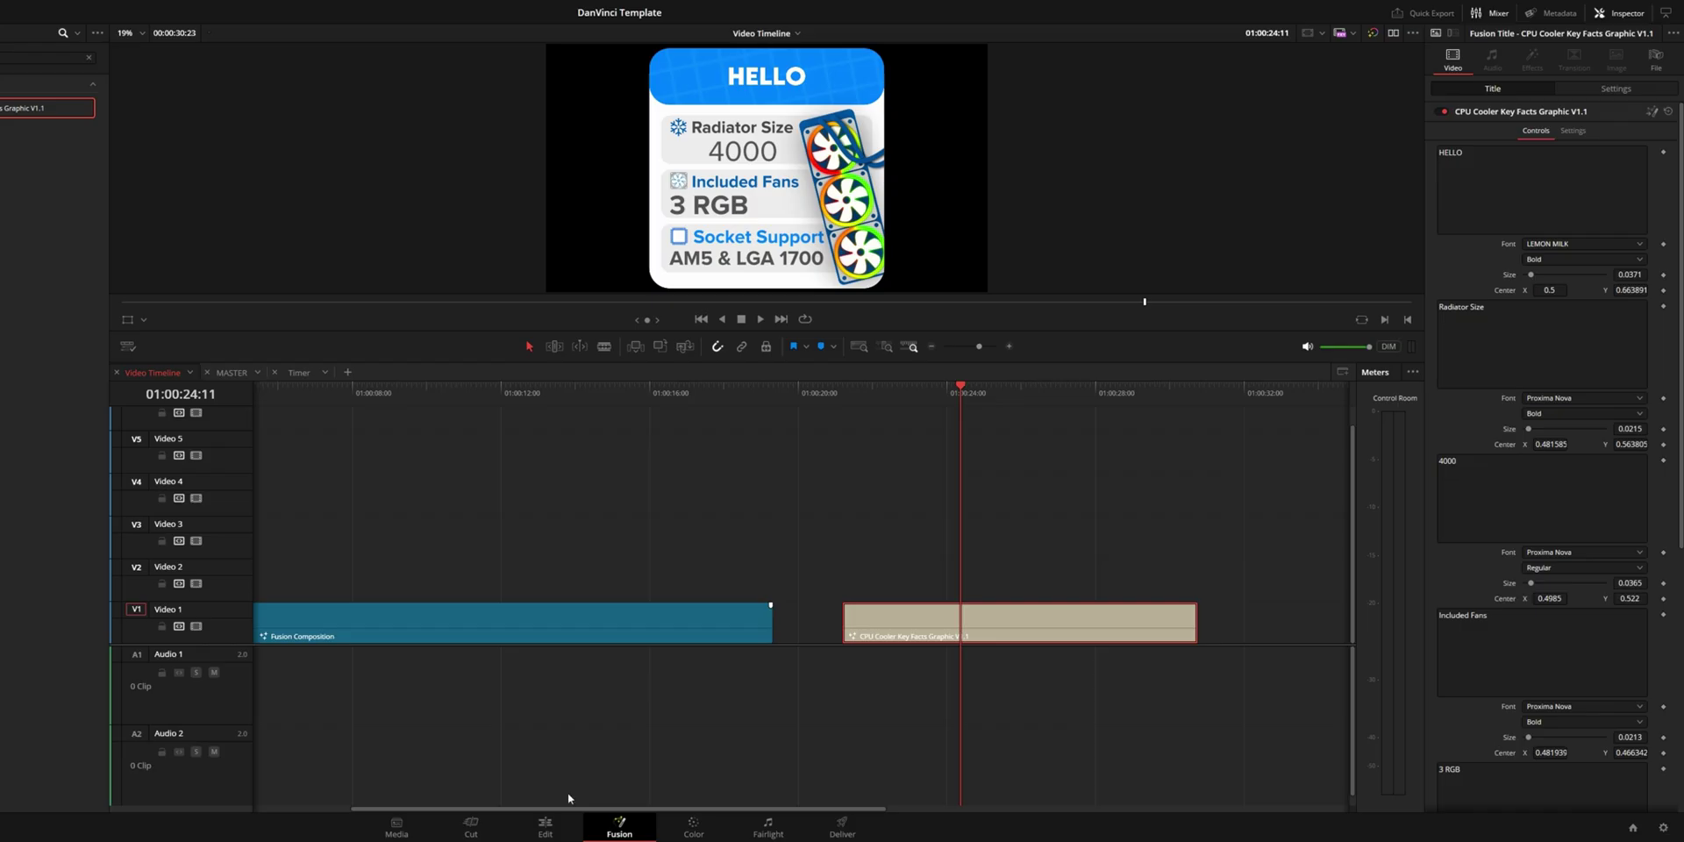
{"action": "left_click", "coordinate": [618, 815]}
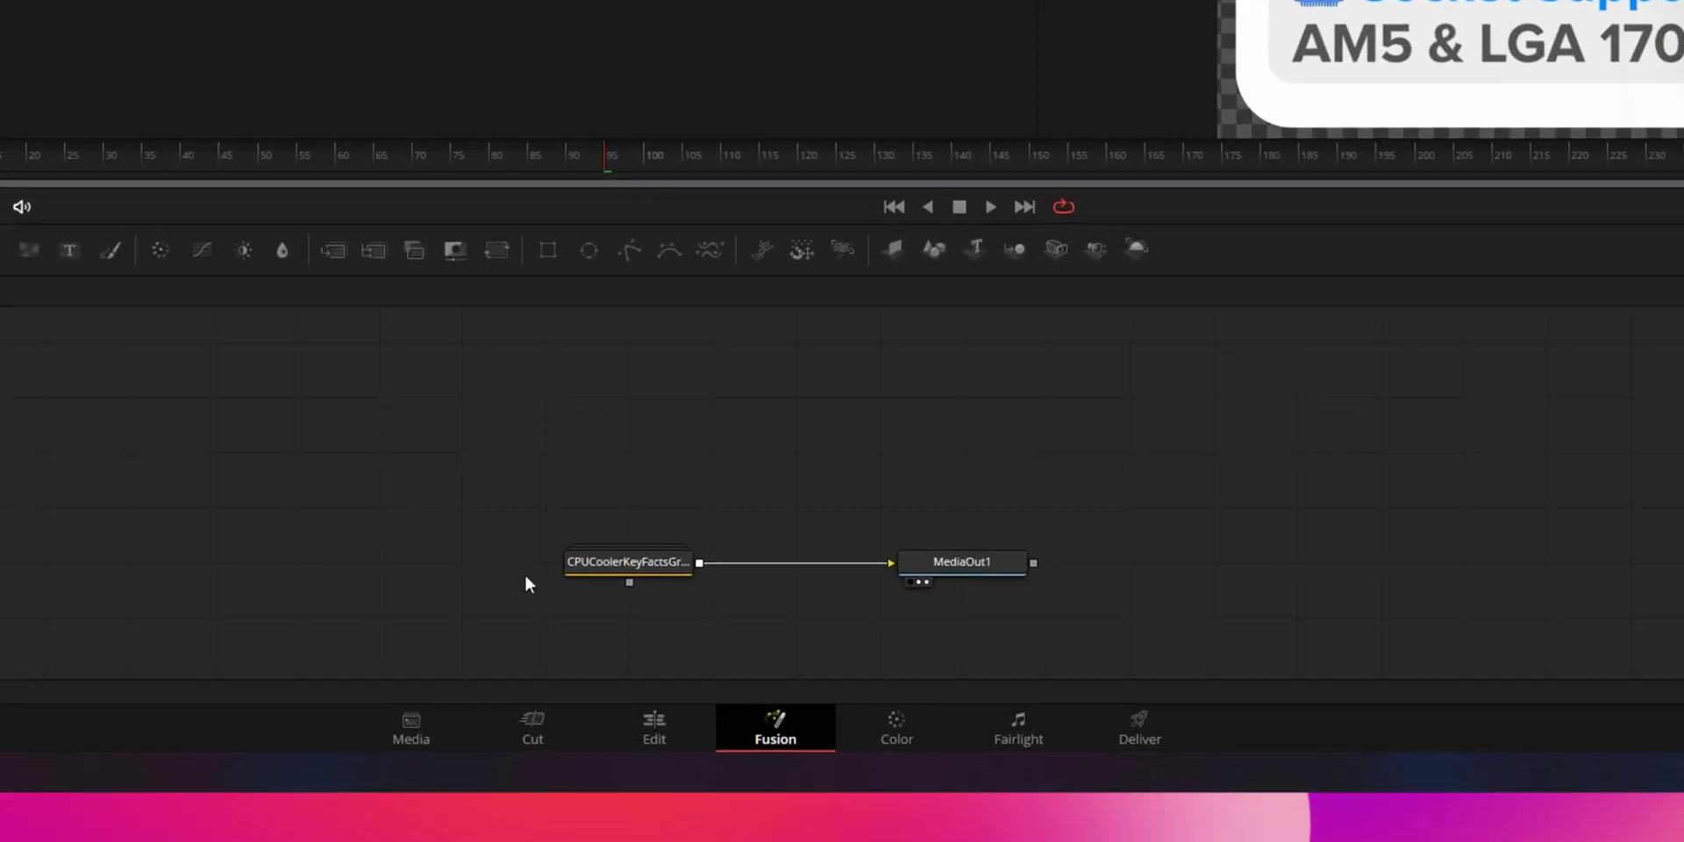
Select the V1.1 title and open its 'CPU COOLER key facts' heading text for editing in the Inspector
{"action": "left_click", "coordinate": [652, 562]}
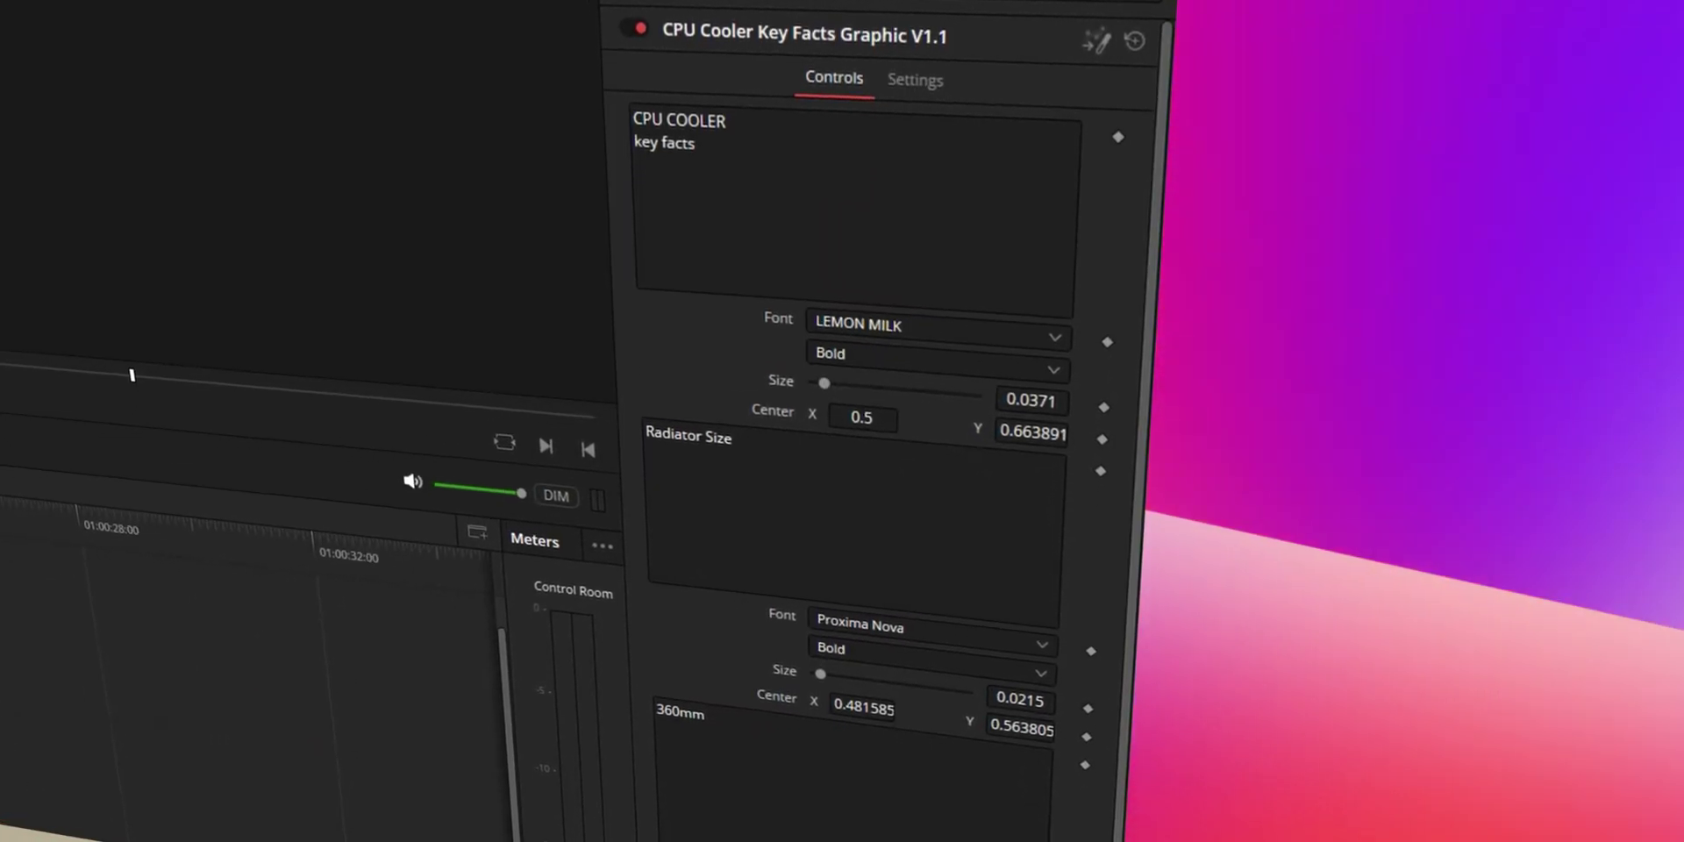
{"action": "left_click", "coordinate": [777, 233]}
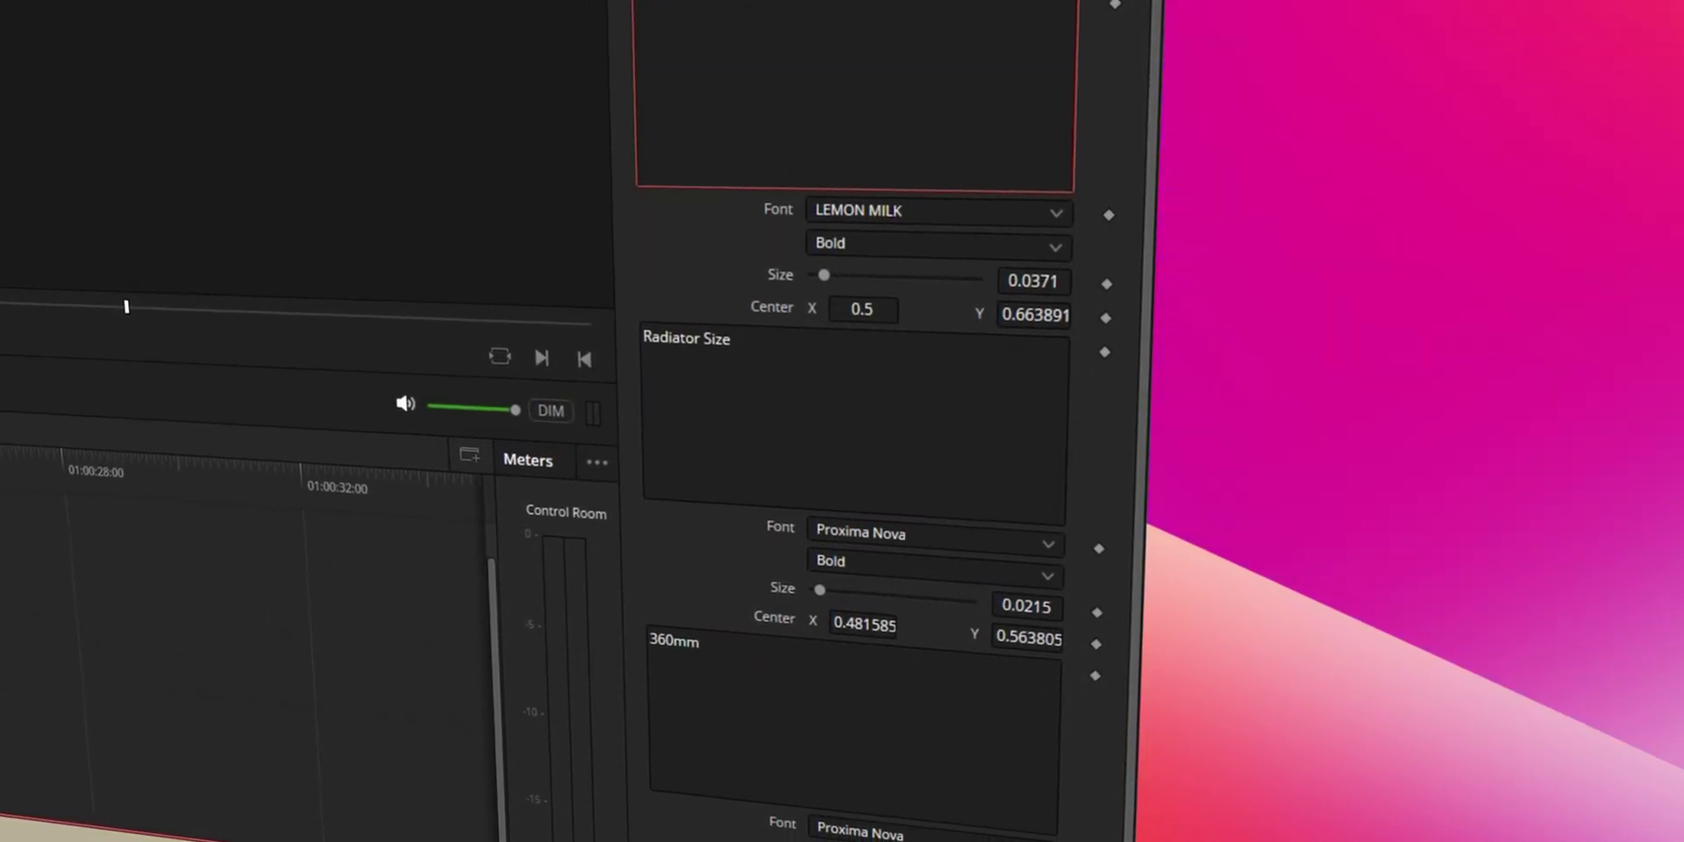